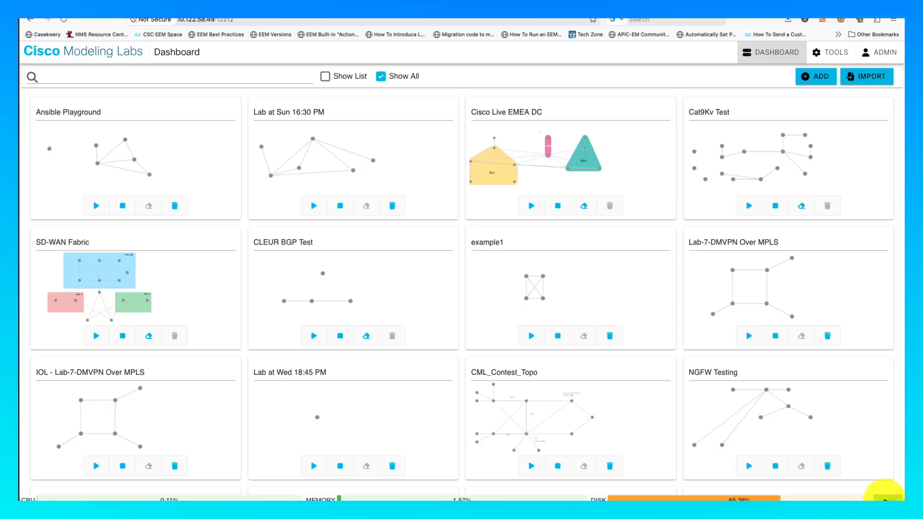
- Check the CML system status and version details, then dismiss them
click(887, 499)
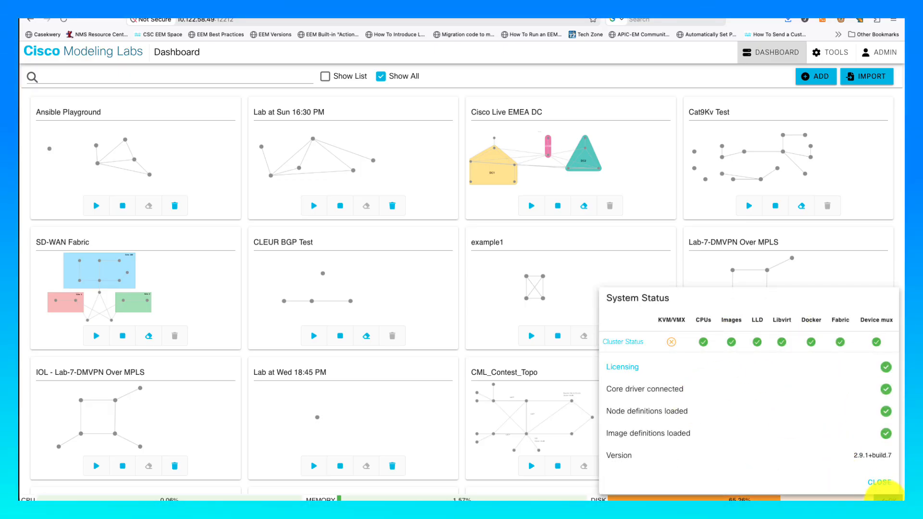
click(880, 482)
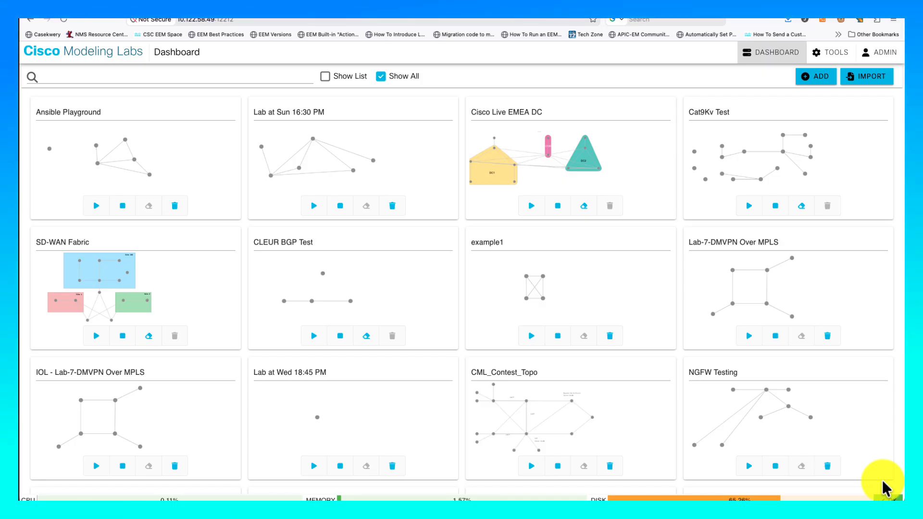
scroll(635, 343, down, 3)
scroll(636, 342, down, 6)
scroll(636, 342, up, 8)
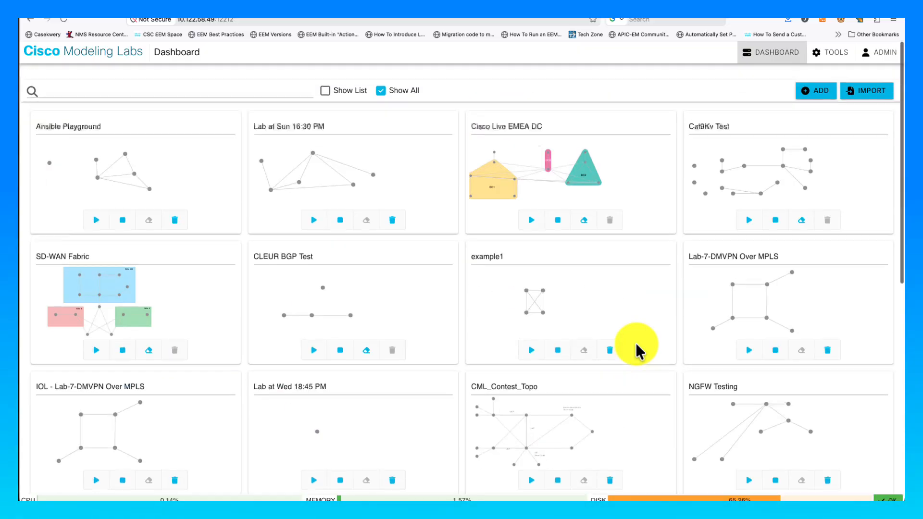
scroll(636, 342, down, 4)
scroll(636, 344, up, 5)
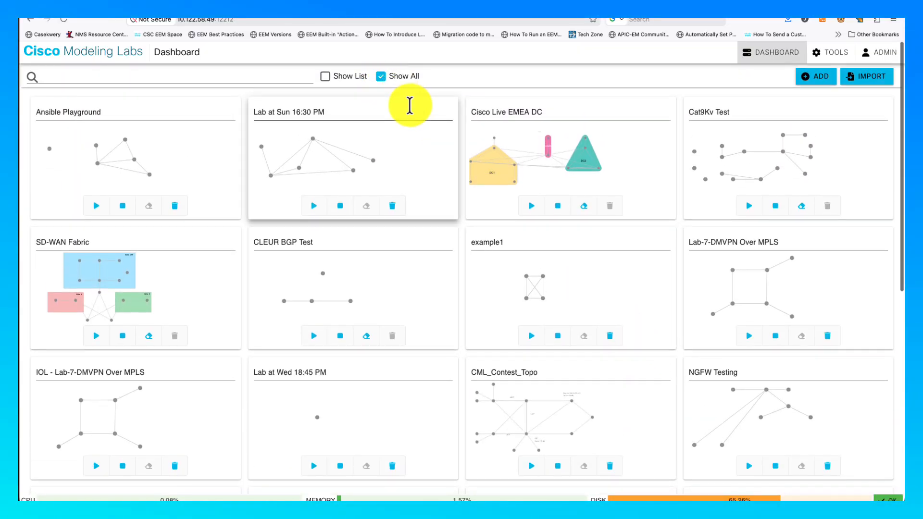
scroll(410, 104, down, 5)
scroll(409, 110, down, 8)
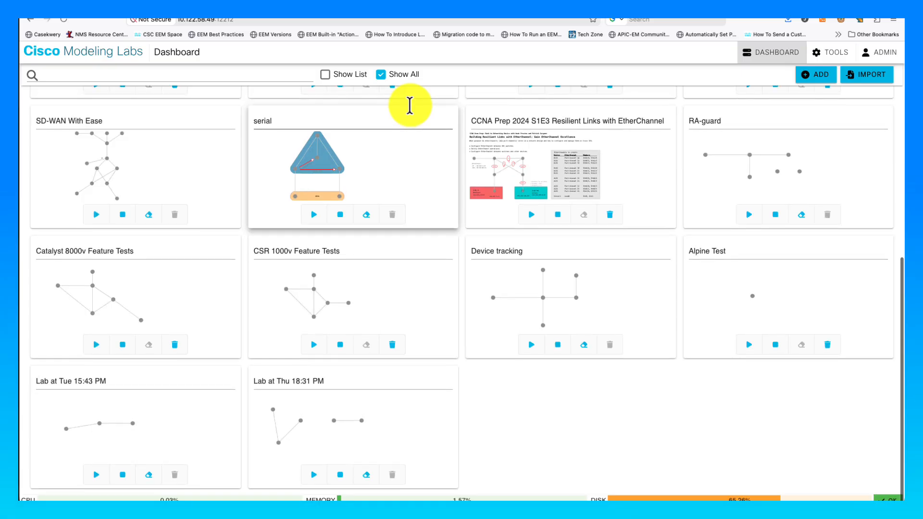
scroll(410, 104, up, 10)
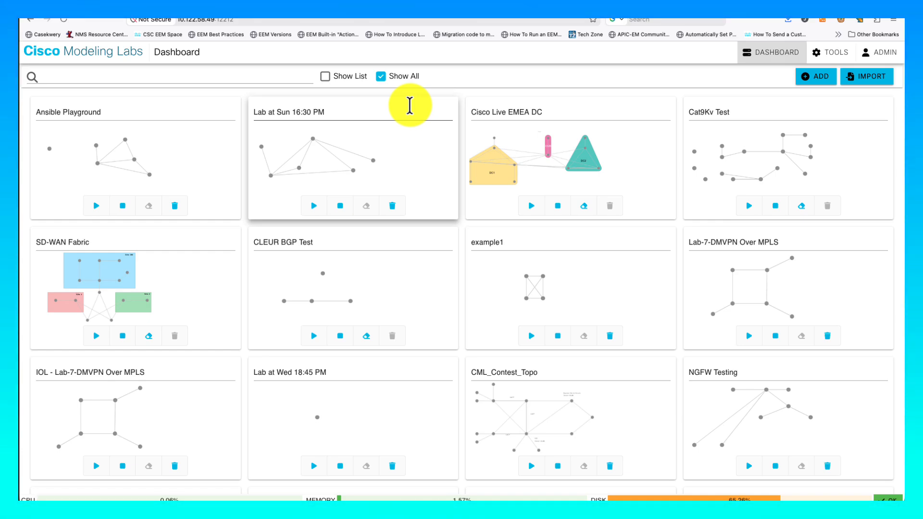
- Log in to Cockpit as sysadmin and open the CML2 maintenance controls page
click(218, 20)
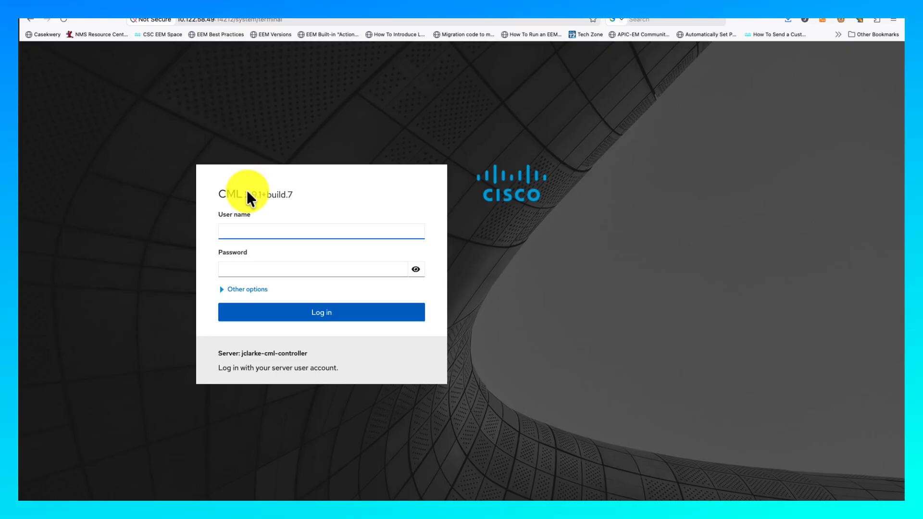
text(sysadmin)
key(Tab)
text(c)
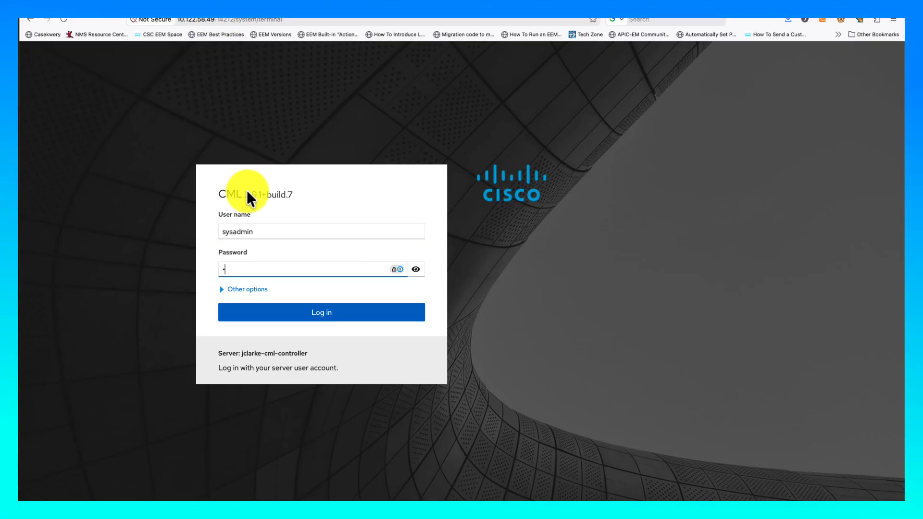
text(********)
key(Return)
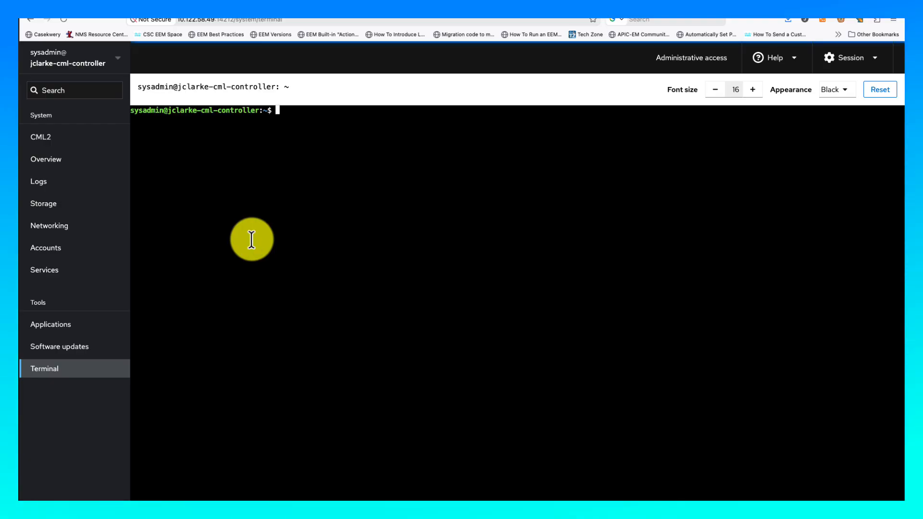
click(66, 144)
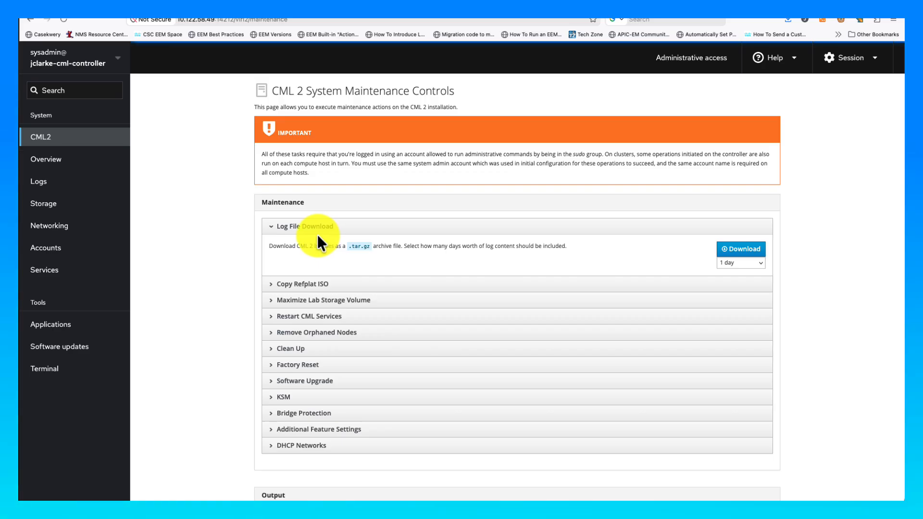
click(93, 72)
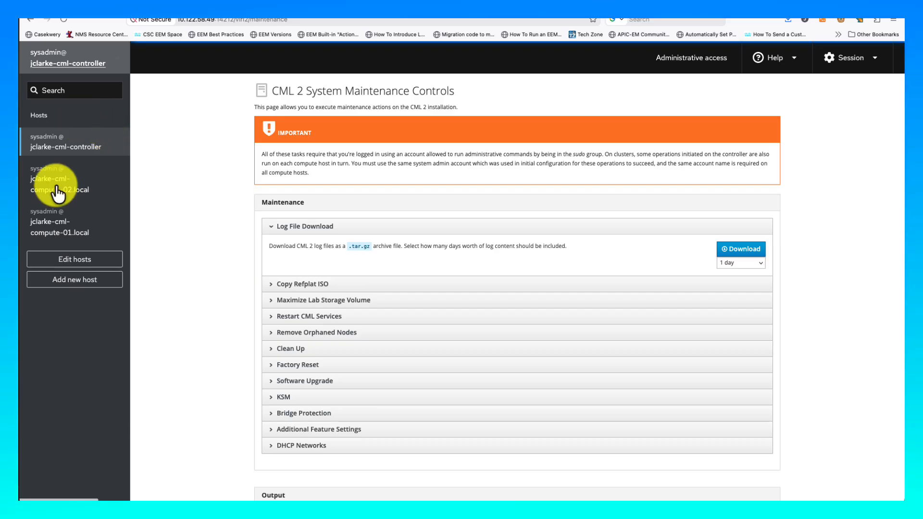
click(56, 228)
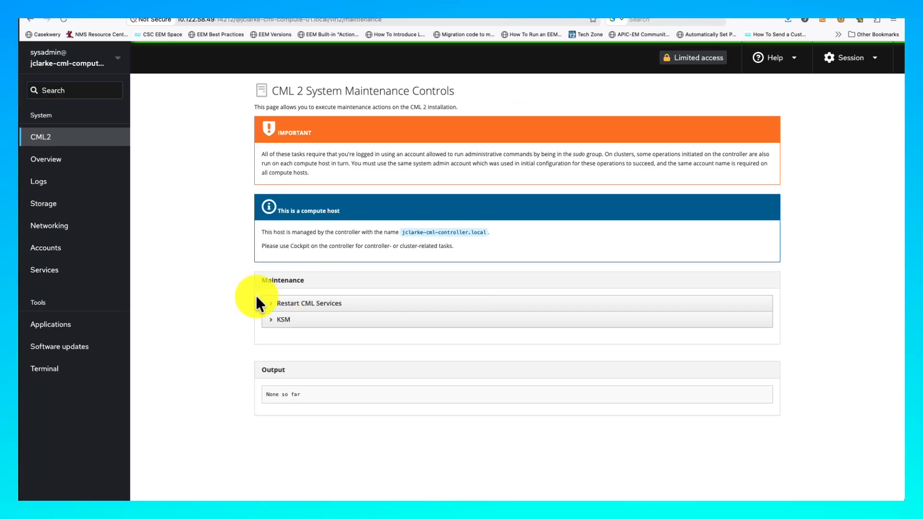
click(96, 65)
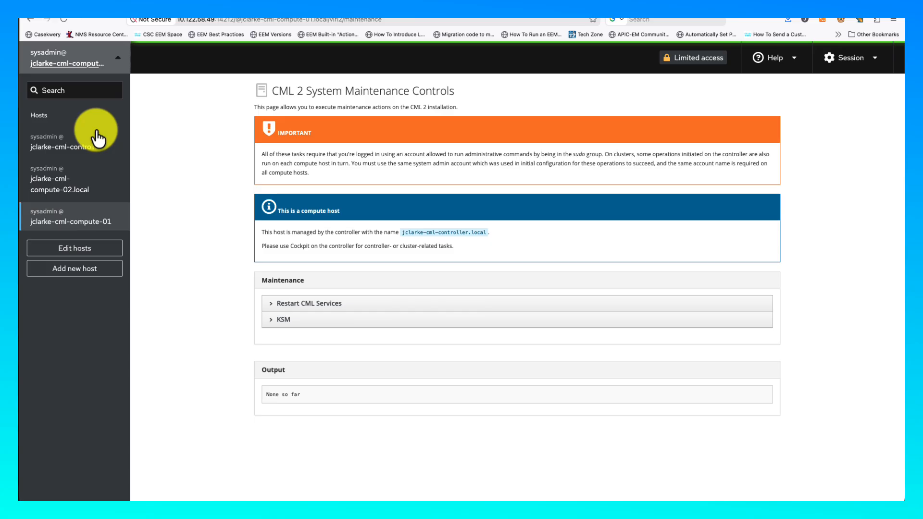
click(75, 192)
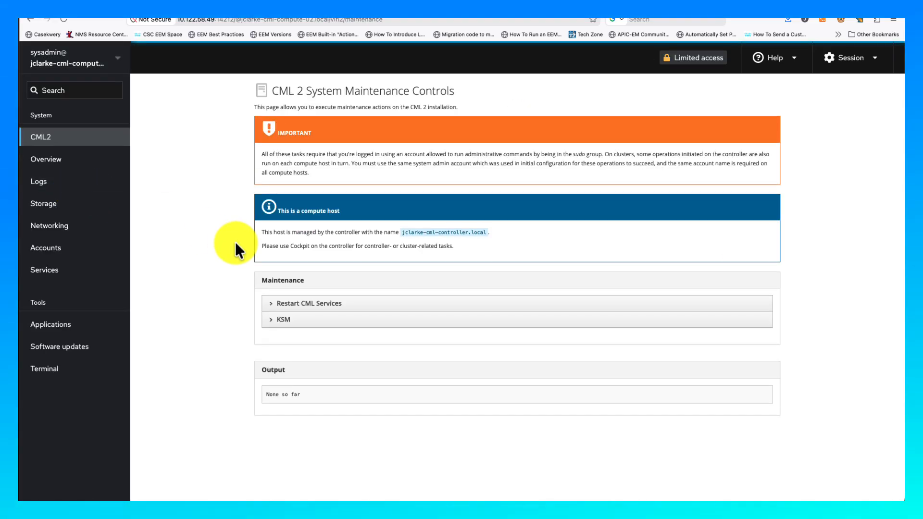
click(81, 372)
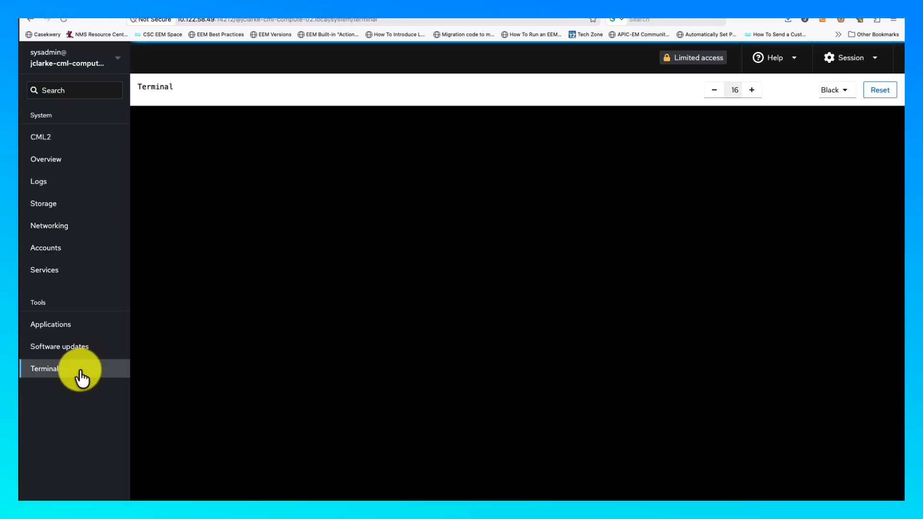
click(91, 67)
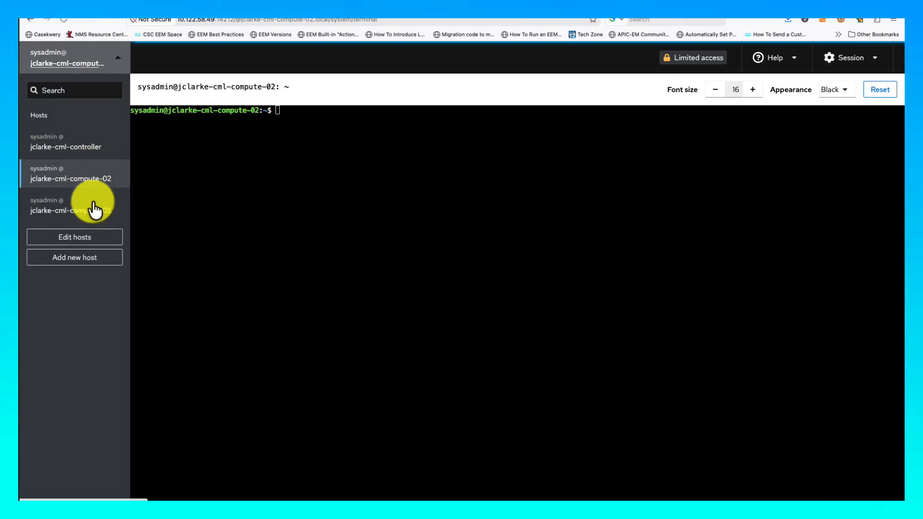
click(93, 208)
click(54, 373)
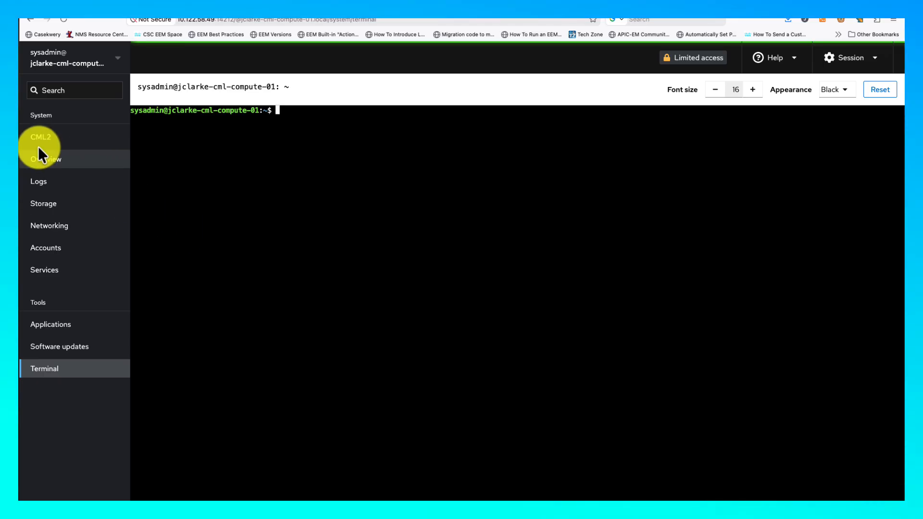
click(59, 77)
click(62, 147)
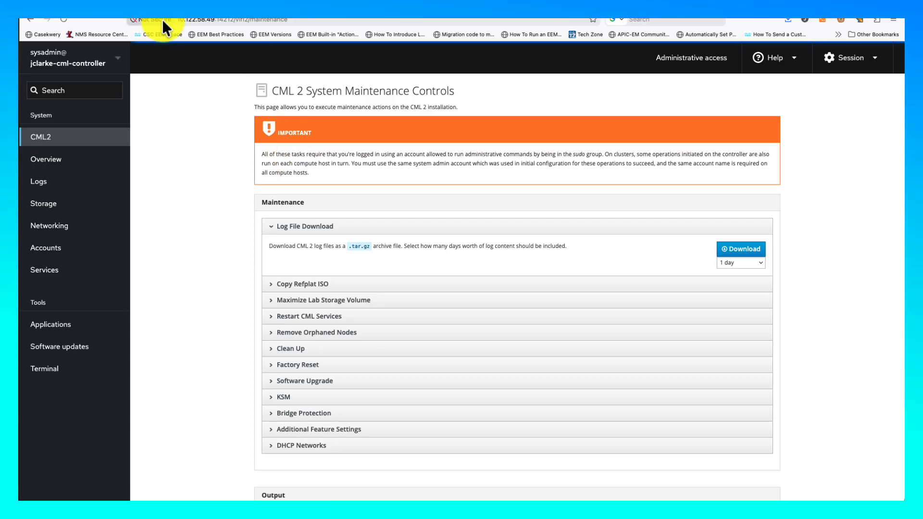
- Upload cml2_2.10.0-13_amd64-17.pkg through the System Upgrade page under Tools
click(154, 2)
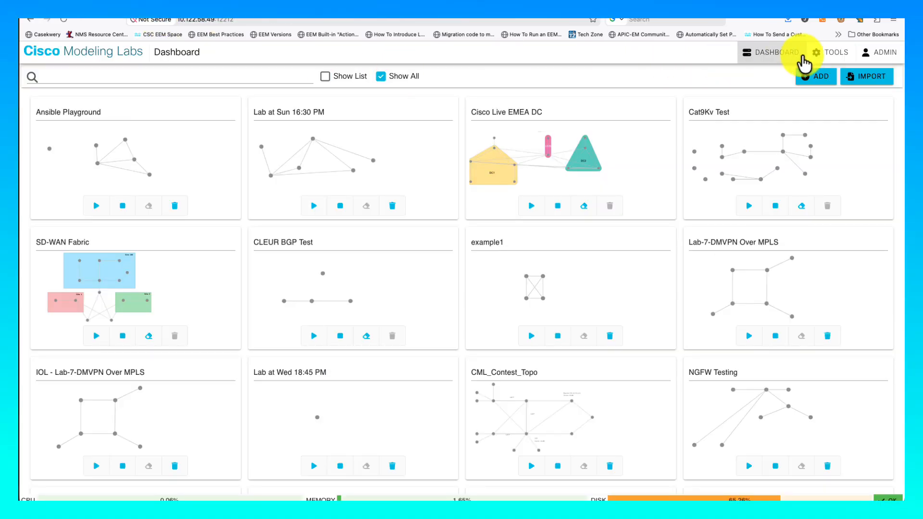
click(830, 57)
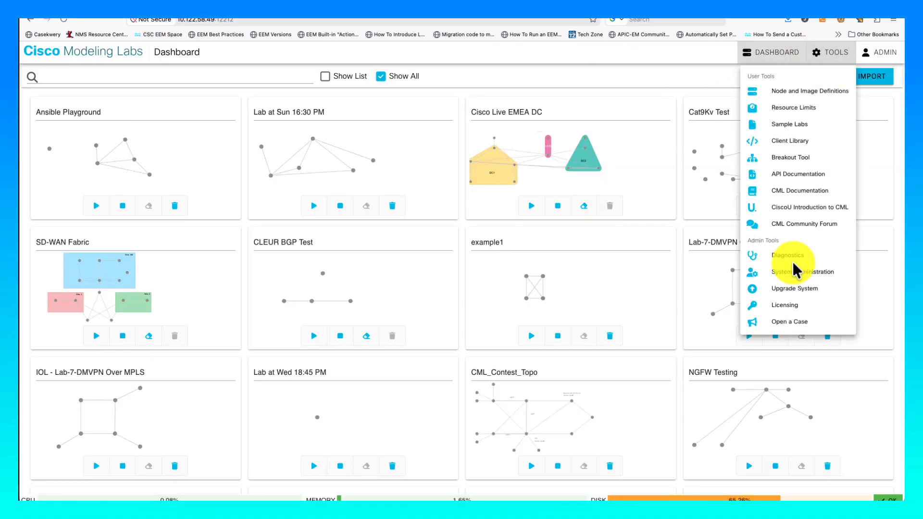
click(794, 289)
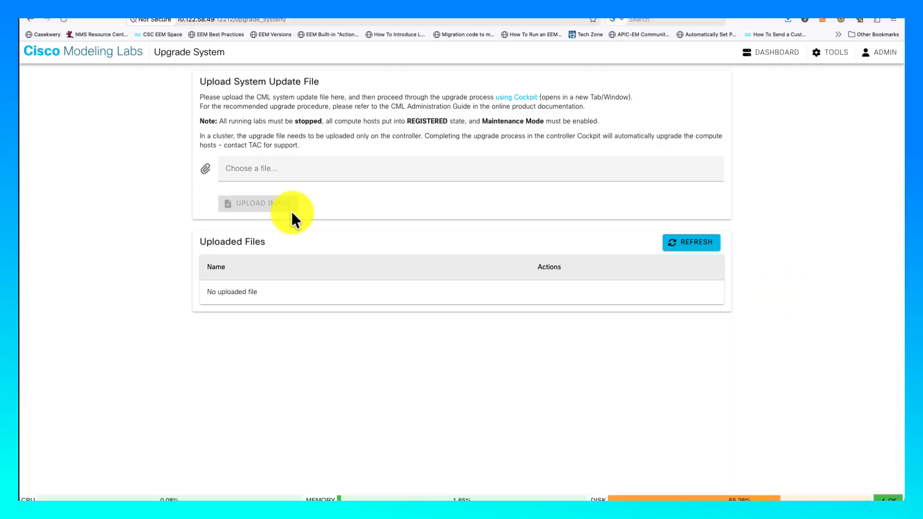
click(288, 169)
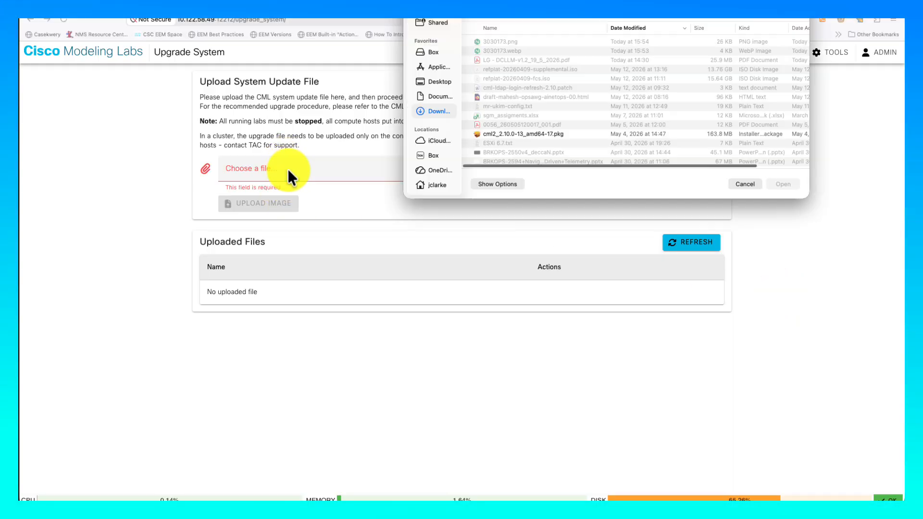
click(531, 130)
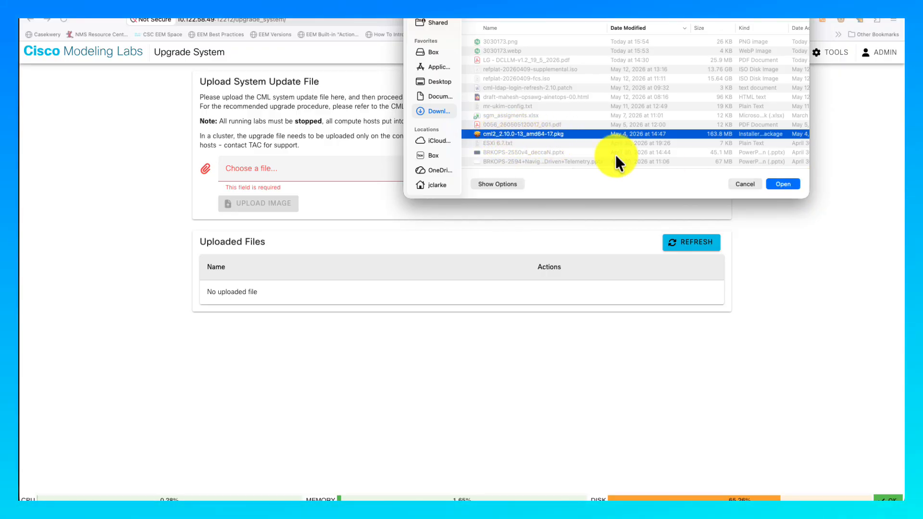
click(782, 183)
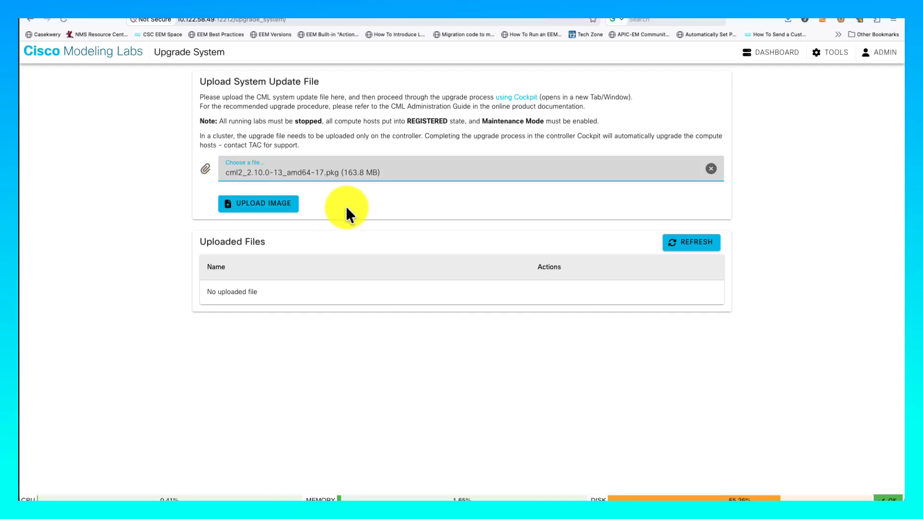
click(289, 203)
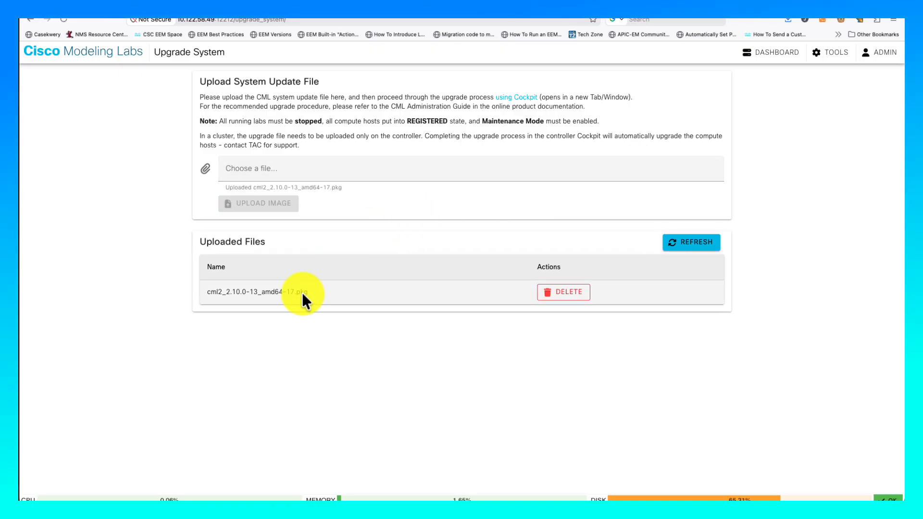
click(824, 59)
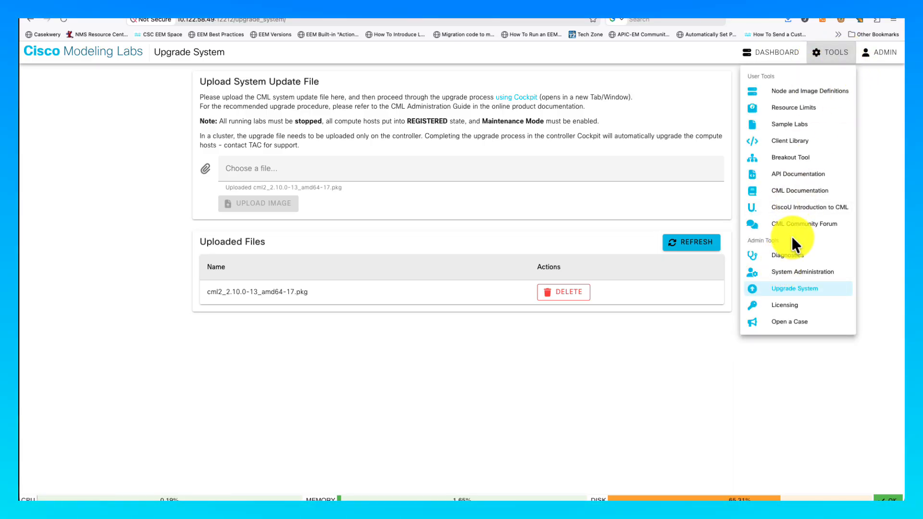
- Enable and save maintenance mode in System Administration
click(786, 273)
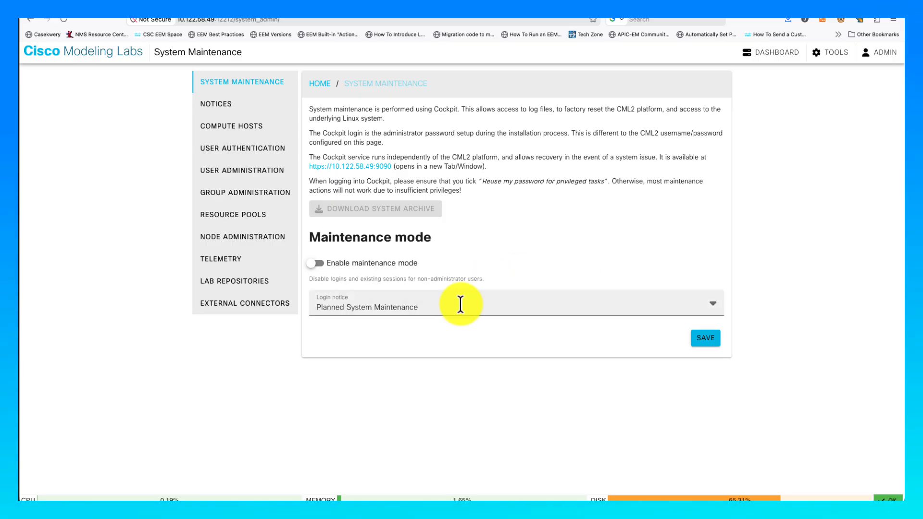
click(325, 267)
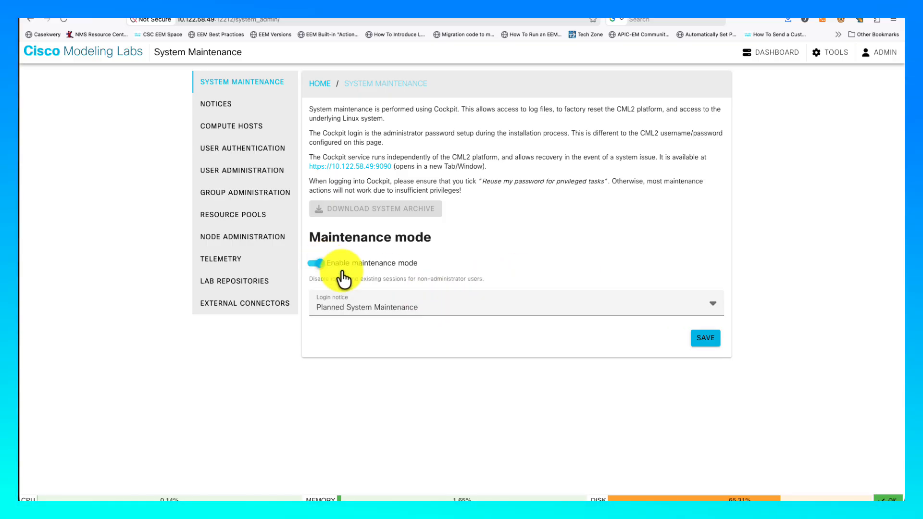
click(706, 339)
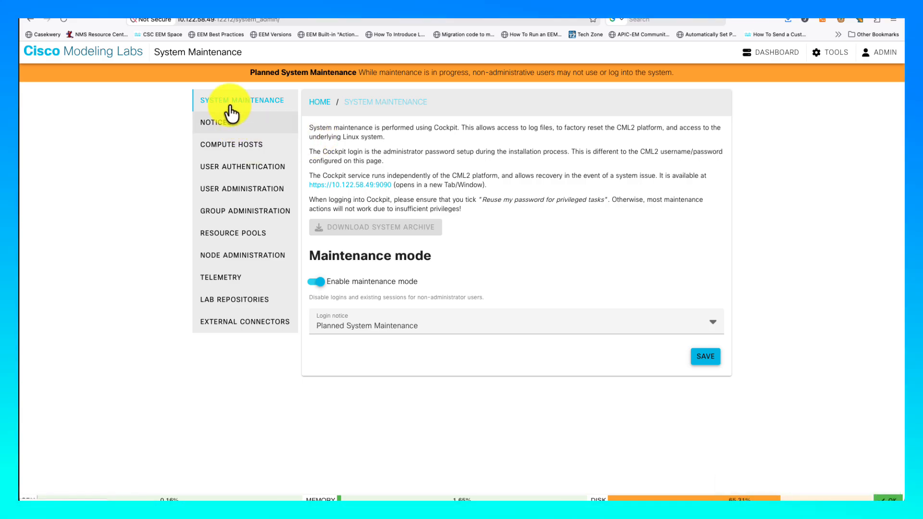
- Set all three compute hosts to the REGISTERED admission state
click(216, 152)
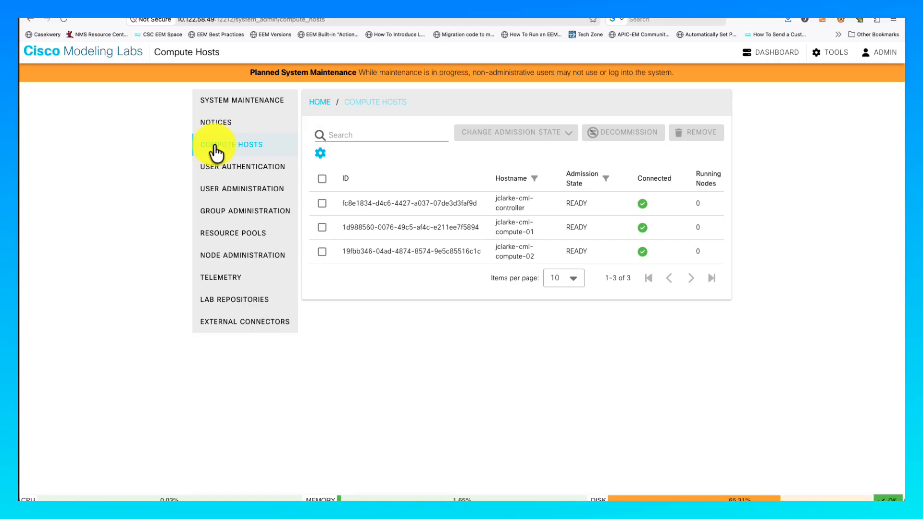
click(321, 179)
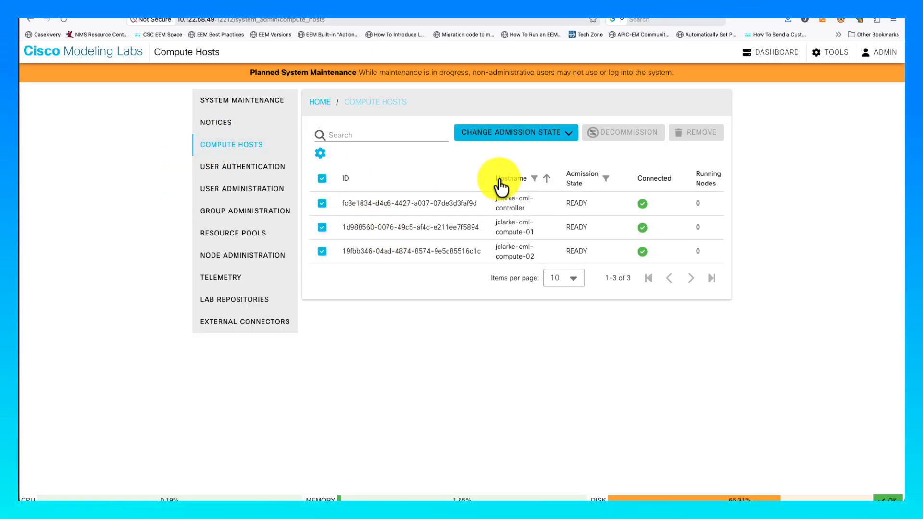
click(506, 141)
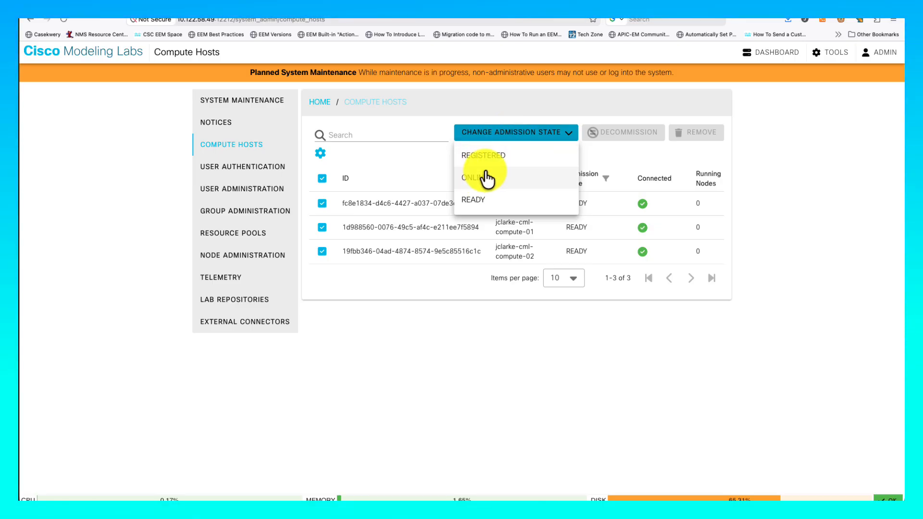
click(483, 155)
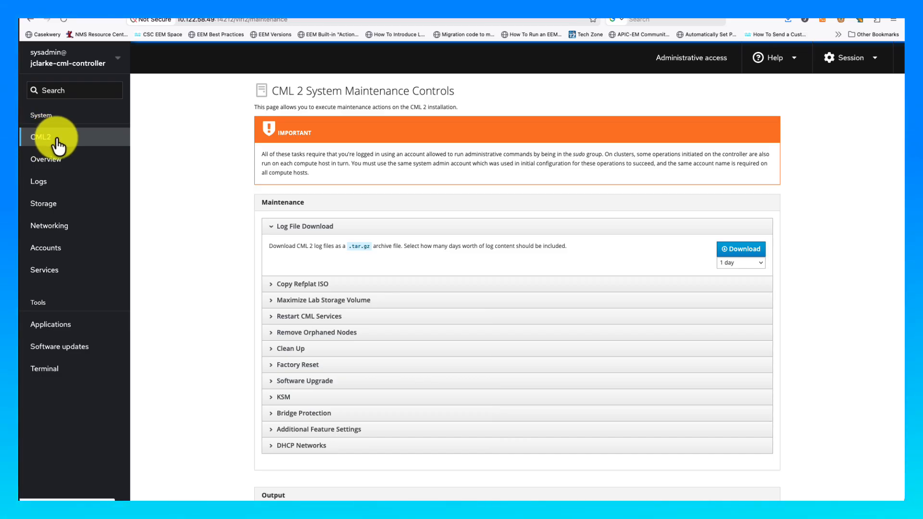
- Start the CML software upgrade from the Software Upgrade section and confirm it
click(299, 383)
scroll(274, 370, down, 2)
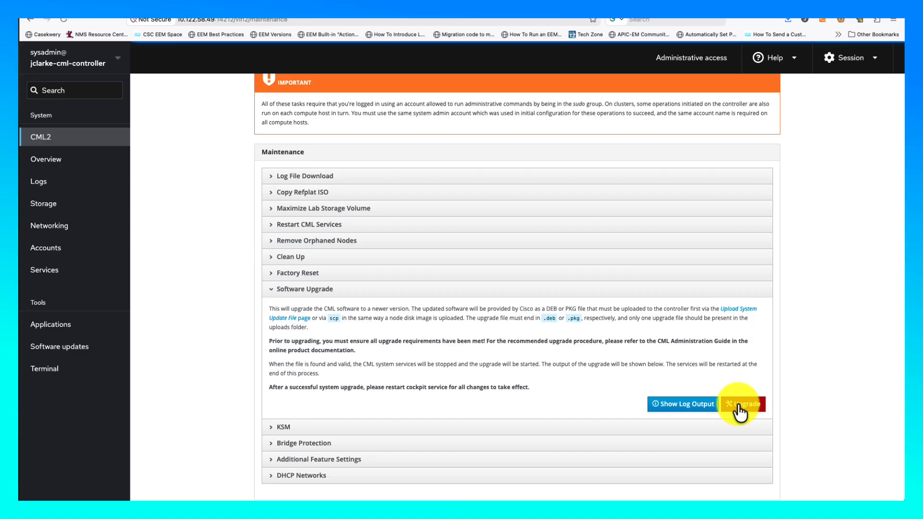
click(738, 405)
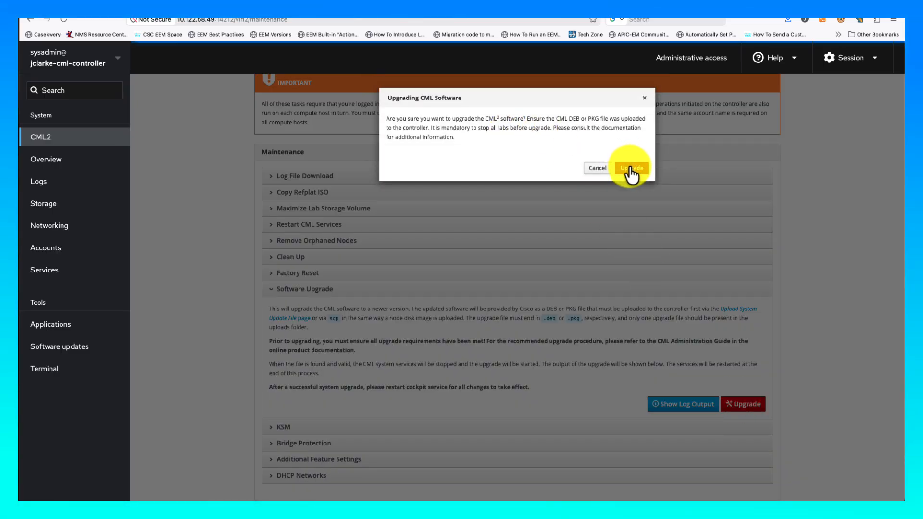
click(630, 167)
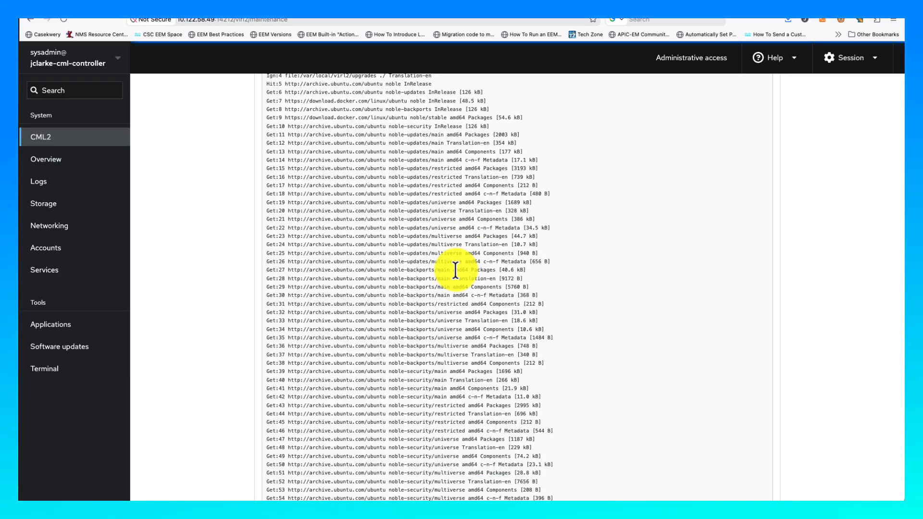
- Follow the Software Upgrade log until it reports the global upgrade completed with code 0
scroll(455, 269, down, 2)
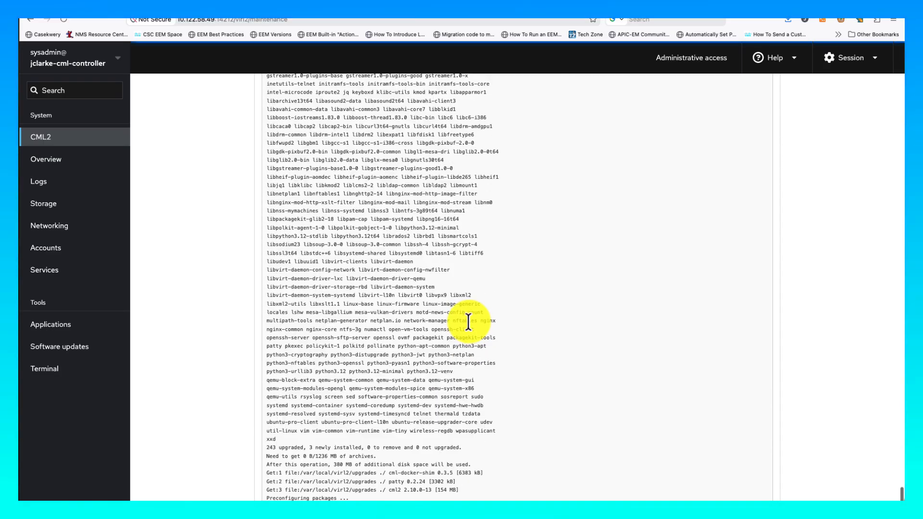
scroll(468, 321, up, 5)
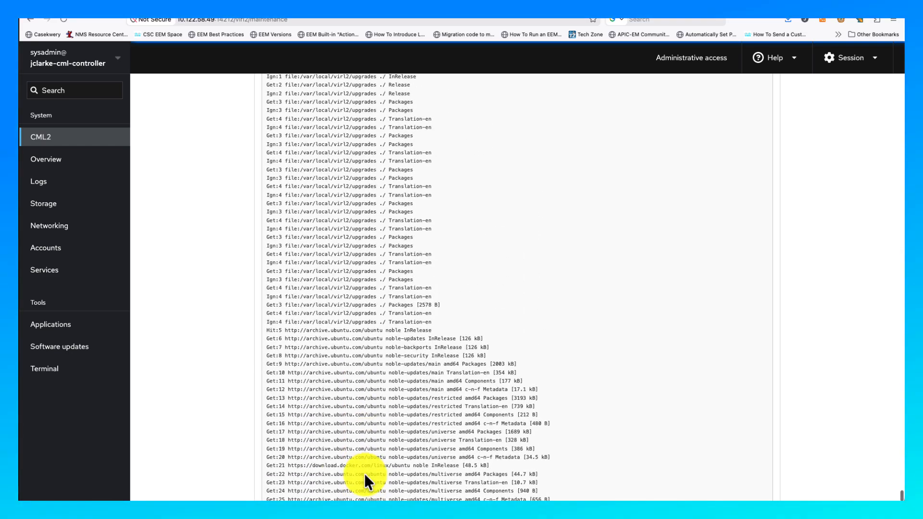
scroll(364, 473, up, 15)
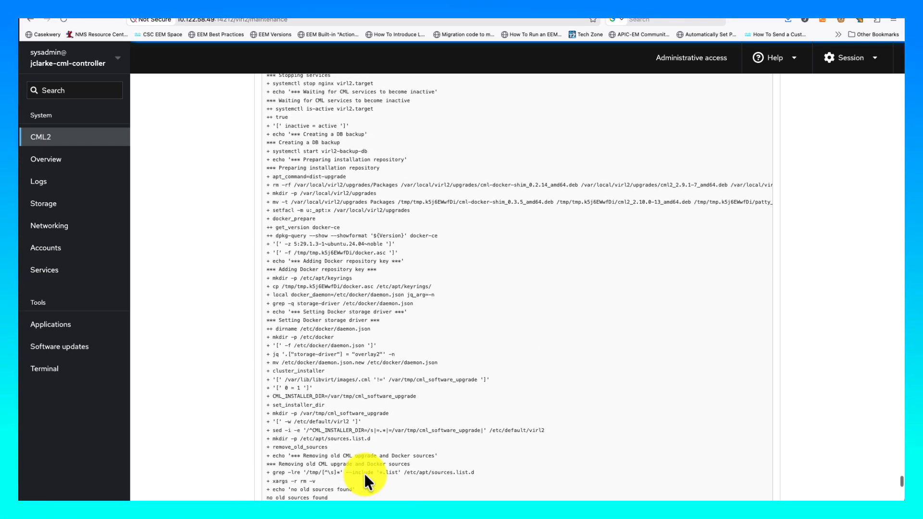
scroll(364, 473, up, 15)
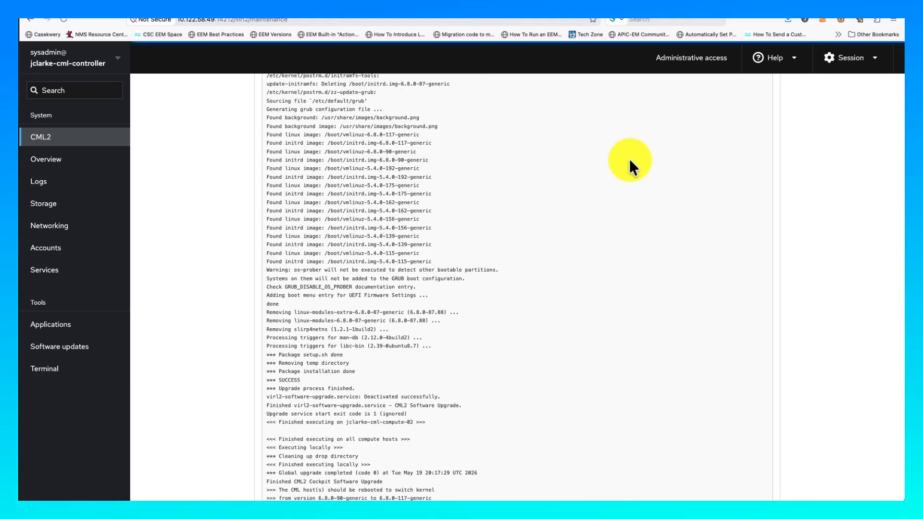
scroll(468, 247, down, 2)
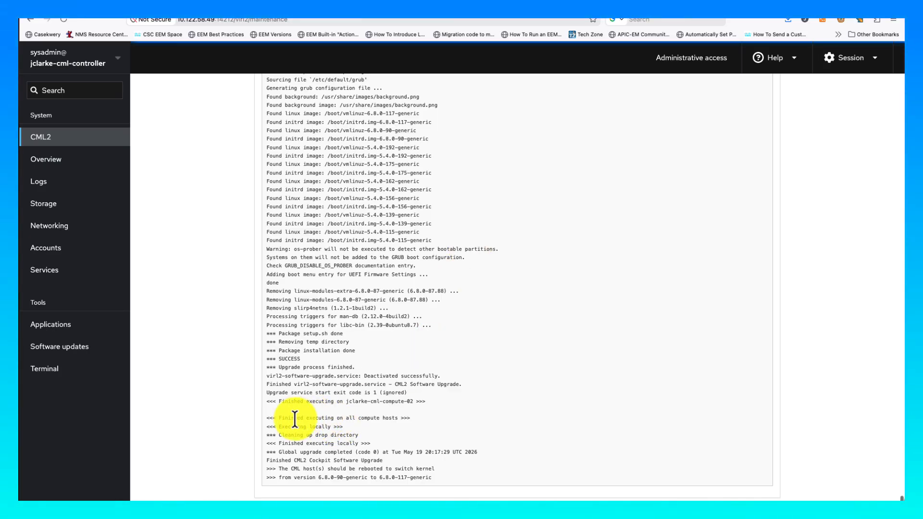
drag(287, 419, 379, 419)
click(380, 420)
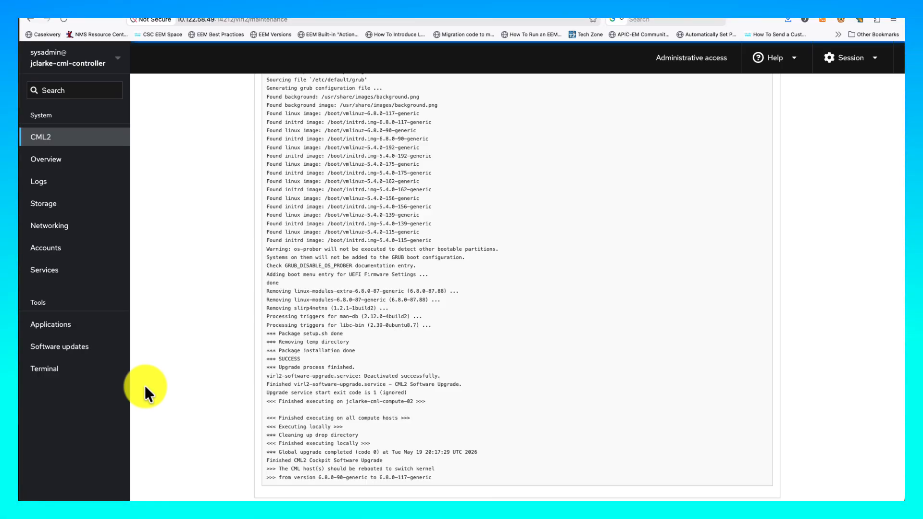
- Reboot the controller with sudo systemctl reboot from the Cockpit terminal
click(78, 378)
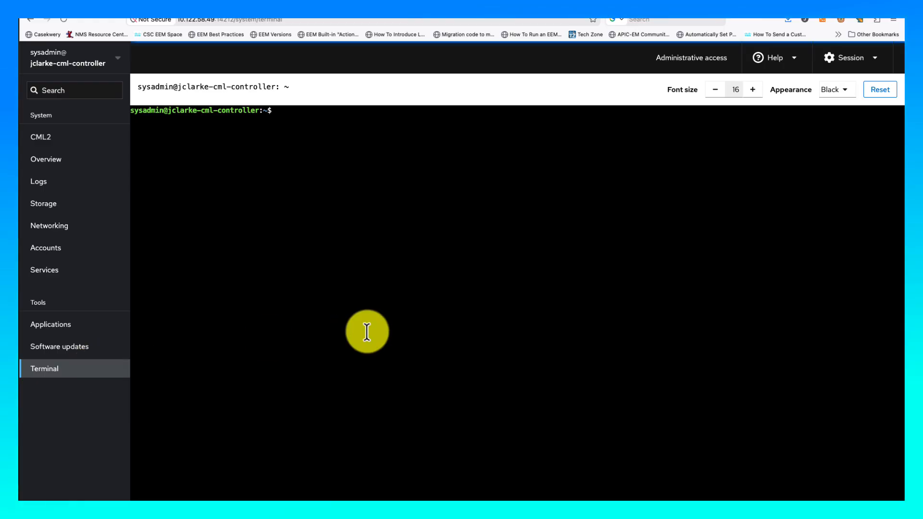
text(sudo sys)
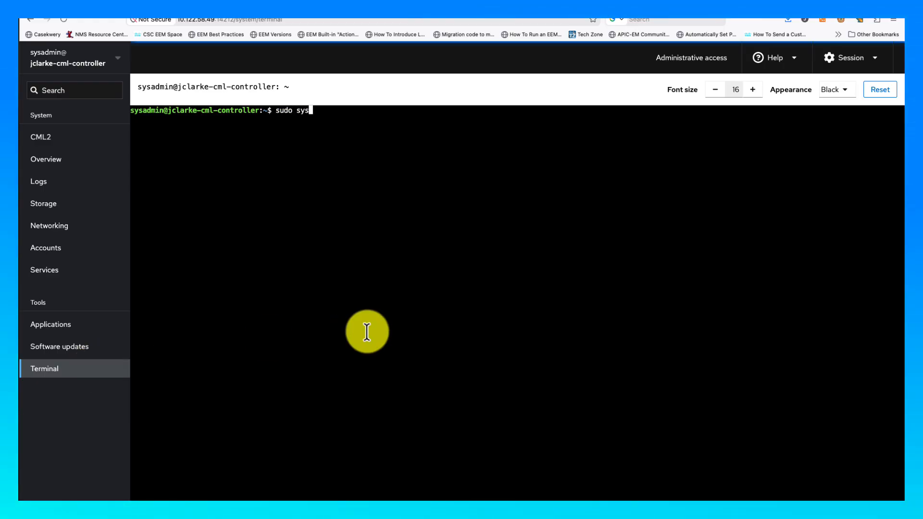
text(temctl reboot)
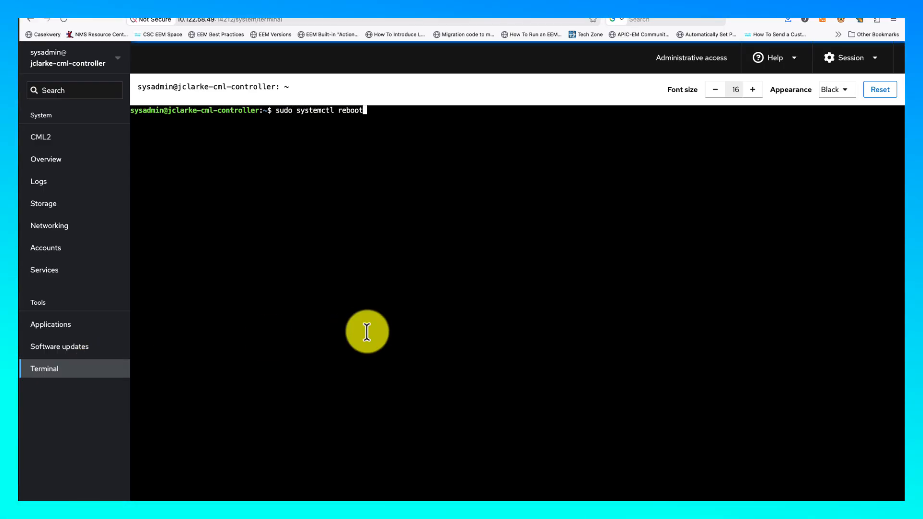
key(Return)
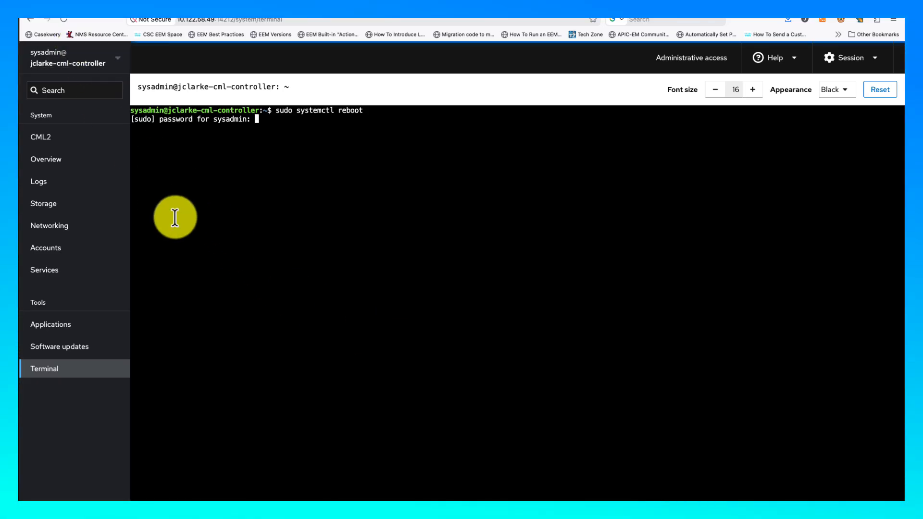
key(Return)
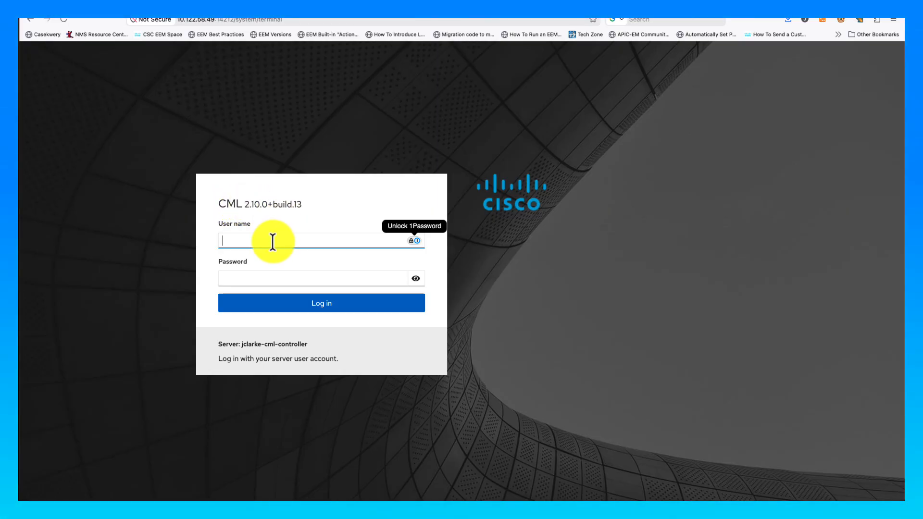
- Log back in to Cockpit as sysadmin and reopen the CML2 maintenance page
text(sysadmin)
key(Tab)
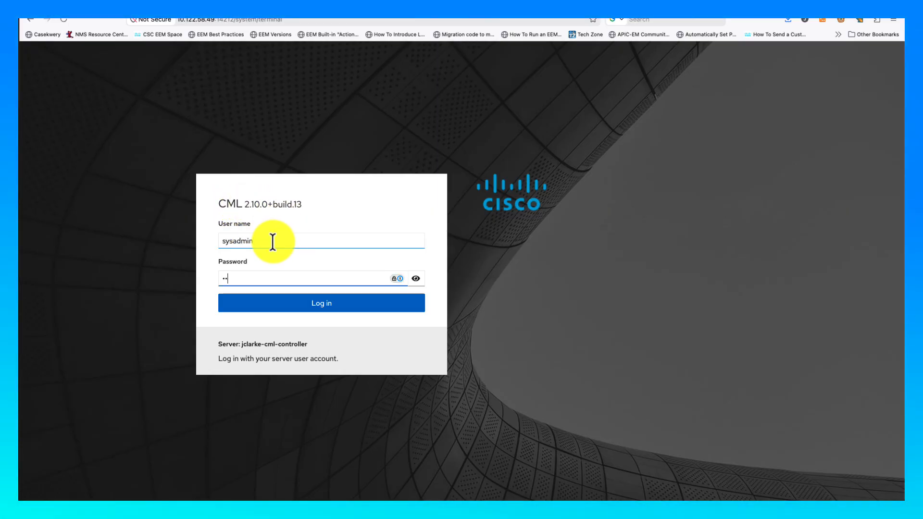
key(Return)
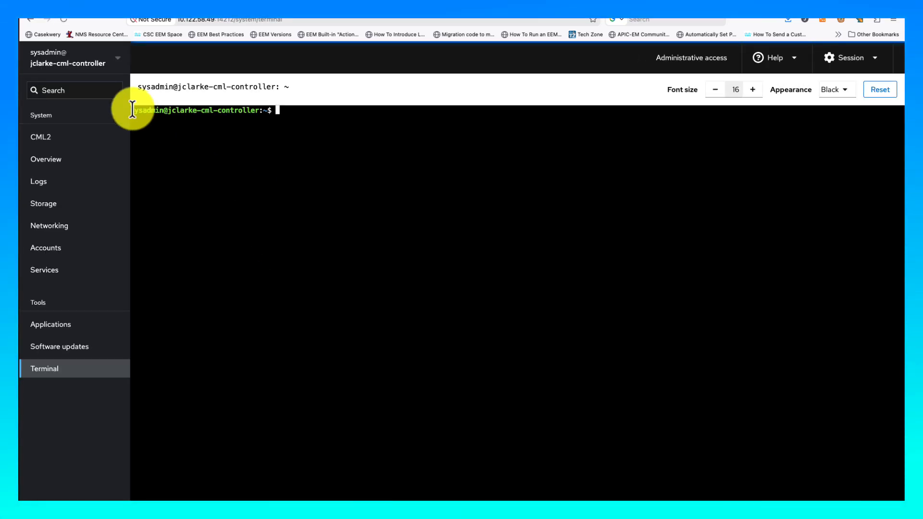
click(60, 19)
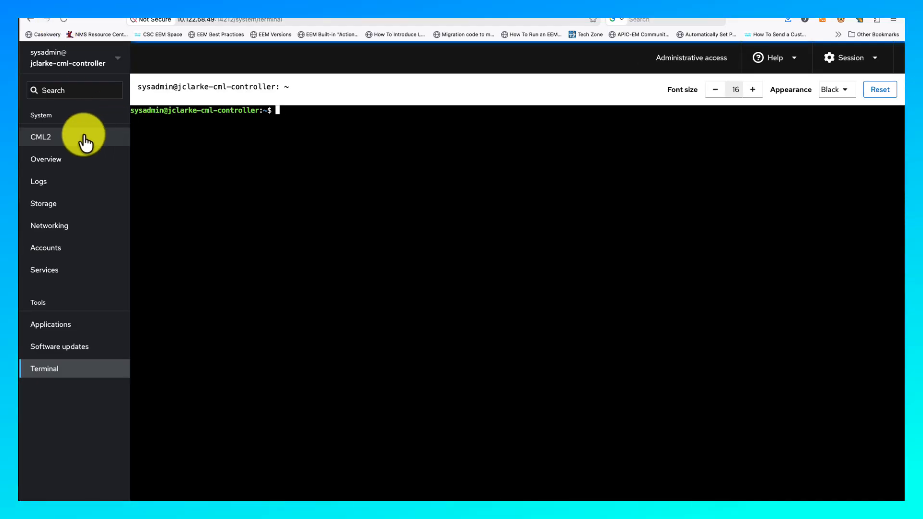
click(84, 140)
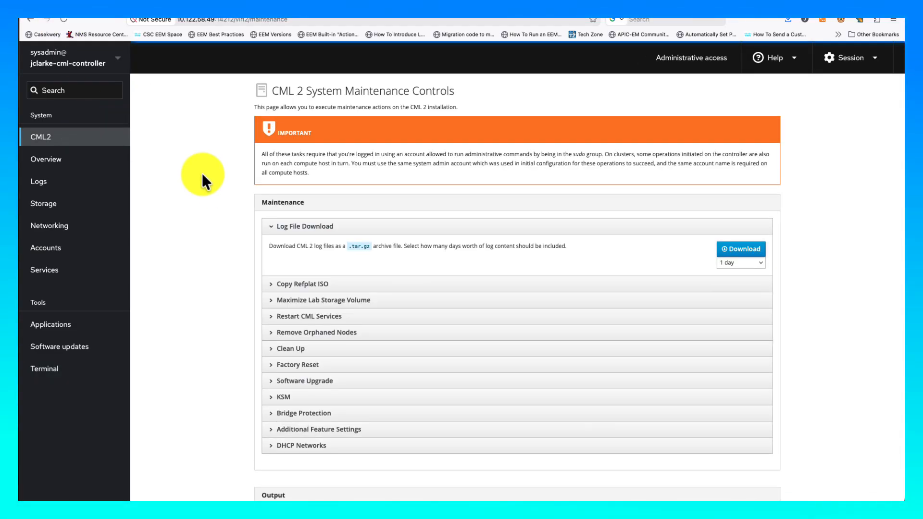
click(64, 19)
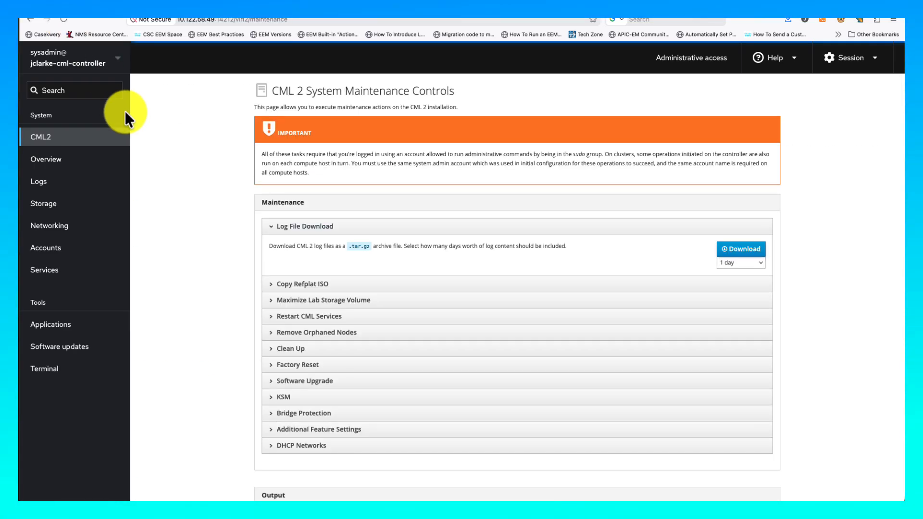
click(76, 68)
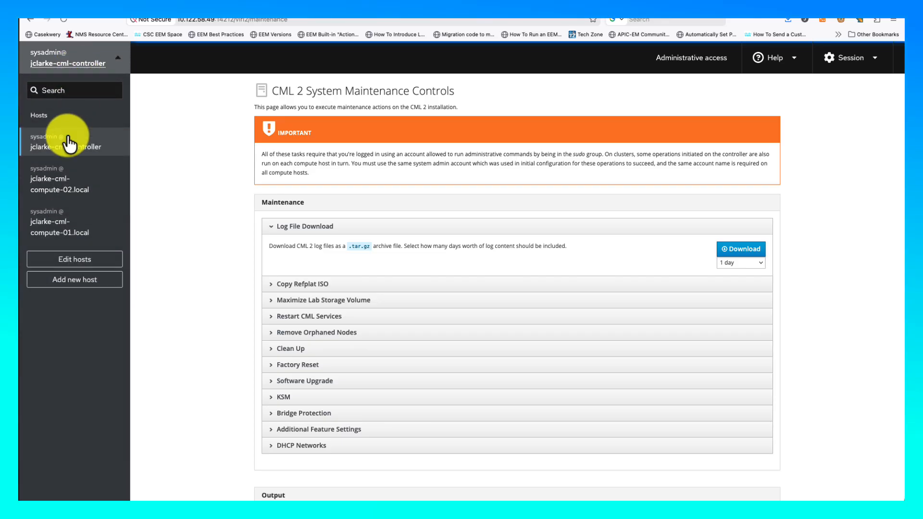
- Reboot compute-01 with sudo systemctl reboot, then switch Cockpit to compute-02
click(56, 223)
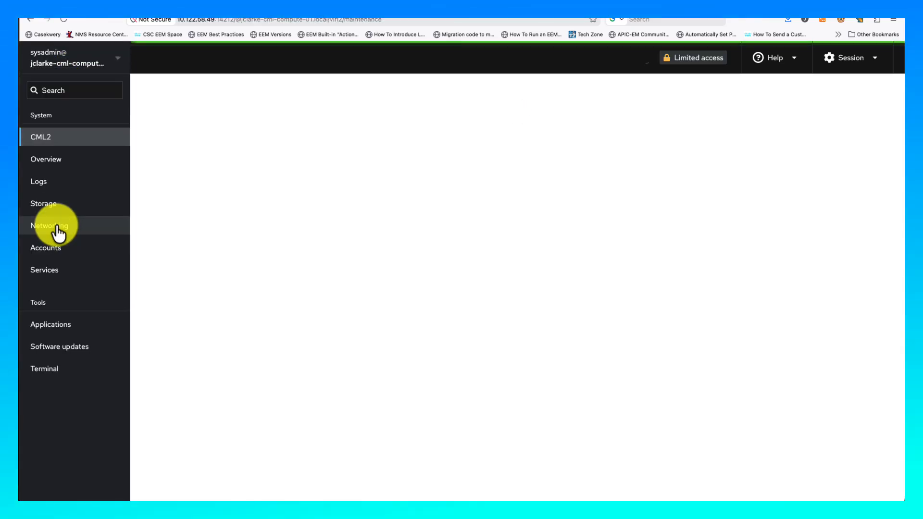
click(75, 368)
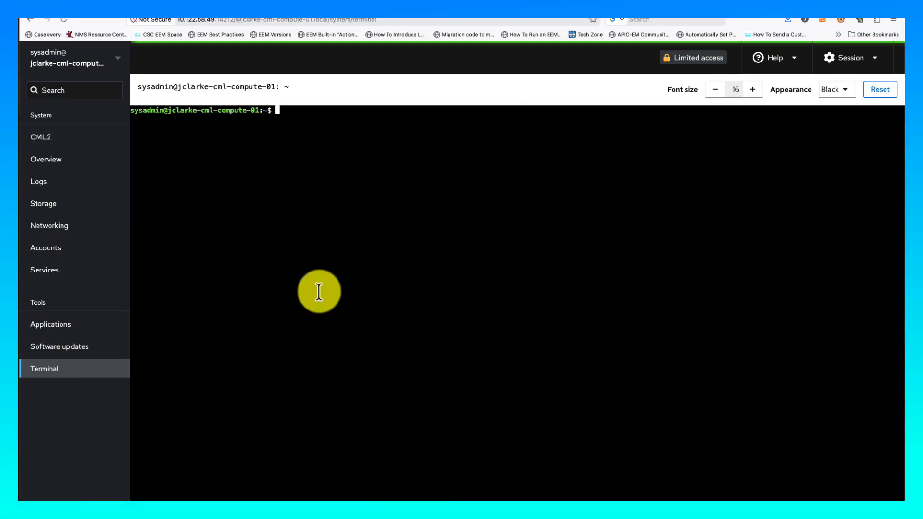
text(sudo systemc)
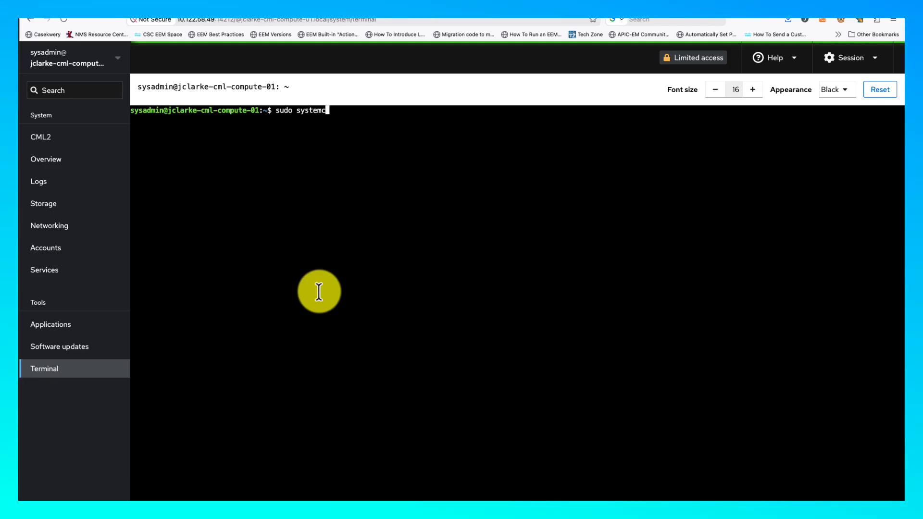
text(tl reboot)
key(Return)
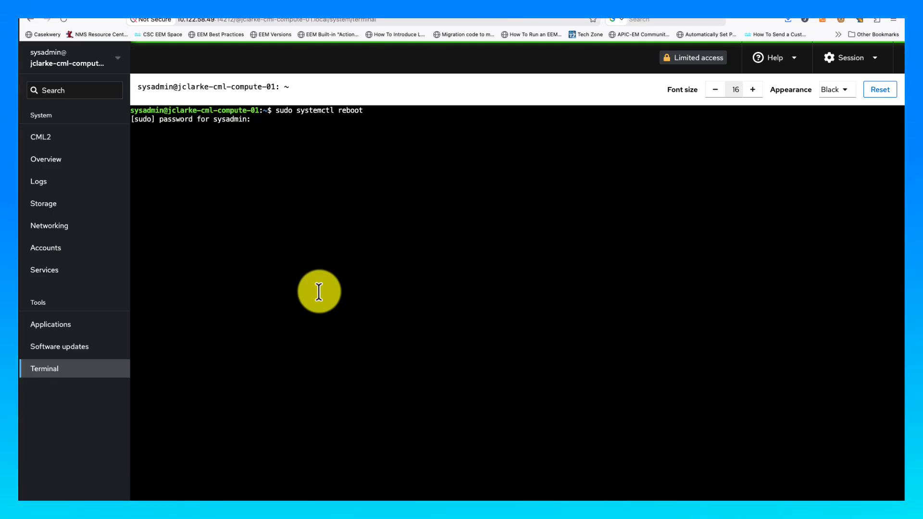
key(Return)
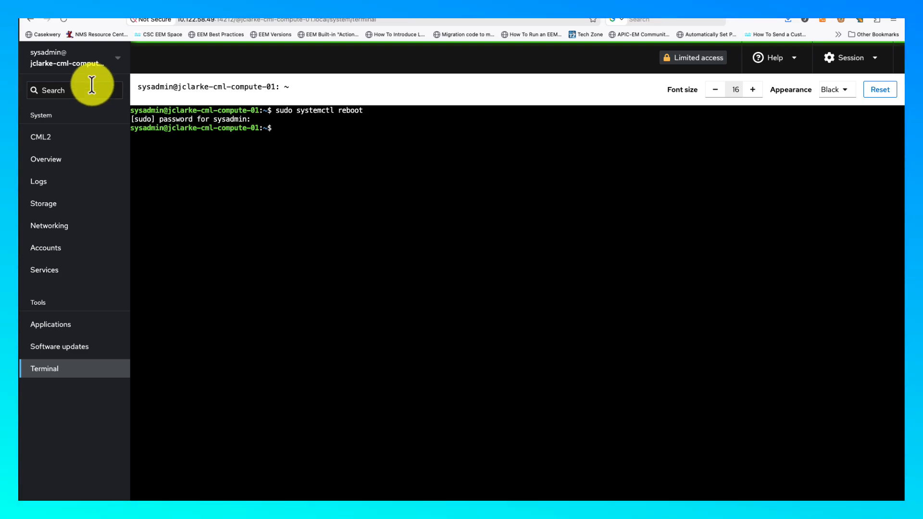
click(74, 63)
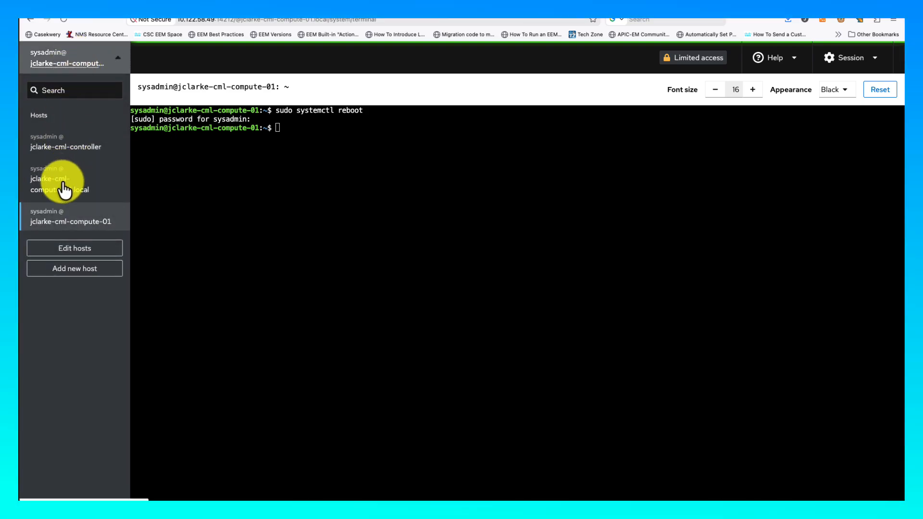
click(64, 190)
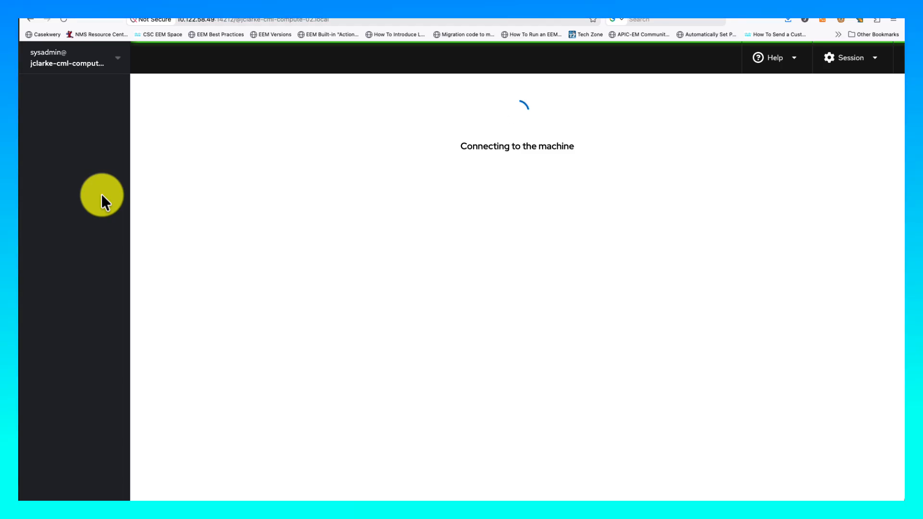
- Reboot the compute-02 host with sudo systemctl reboot from its terminal
click(78, 68)
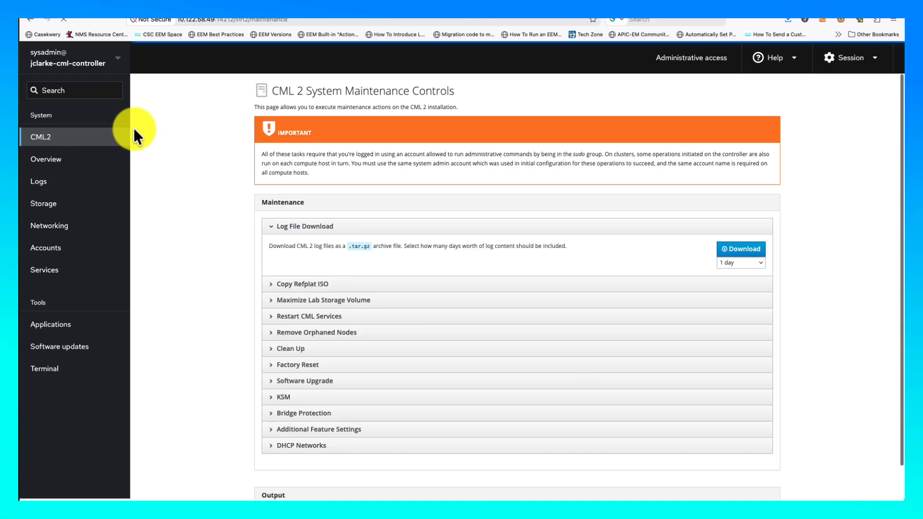
click(85, 72)
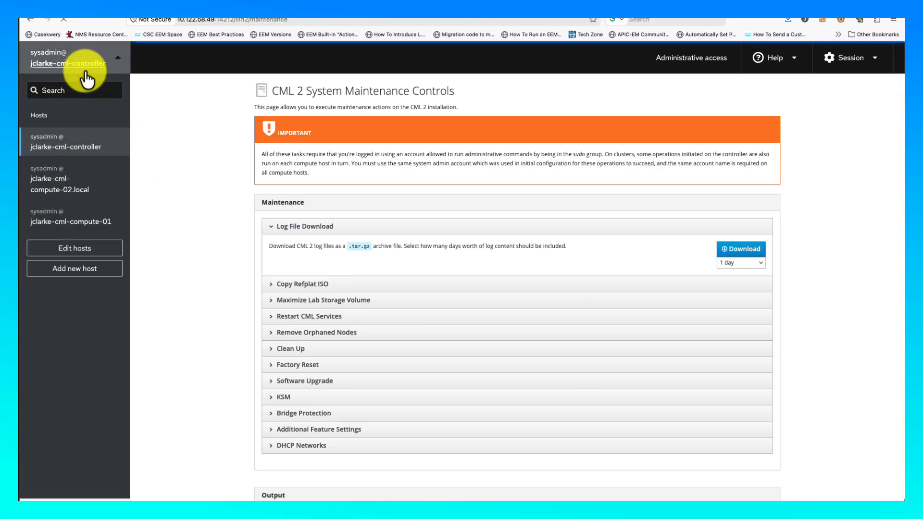
click(74, 187)
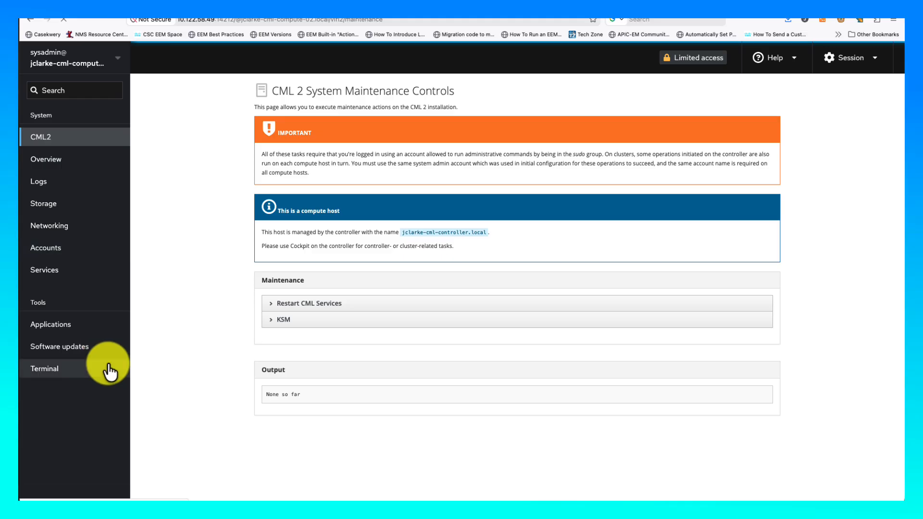
click(80, 380)
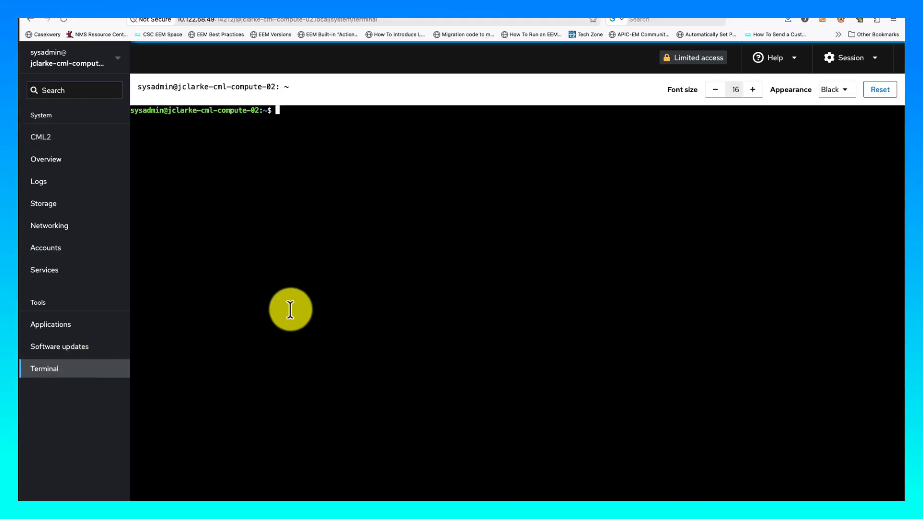
text(sudo sys)
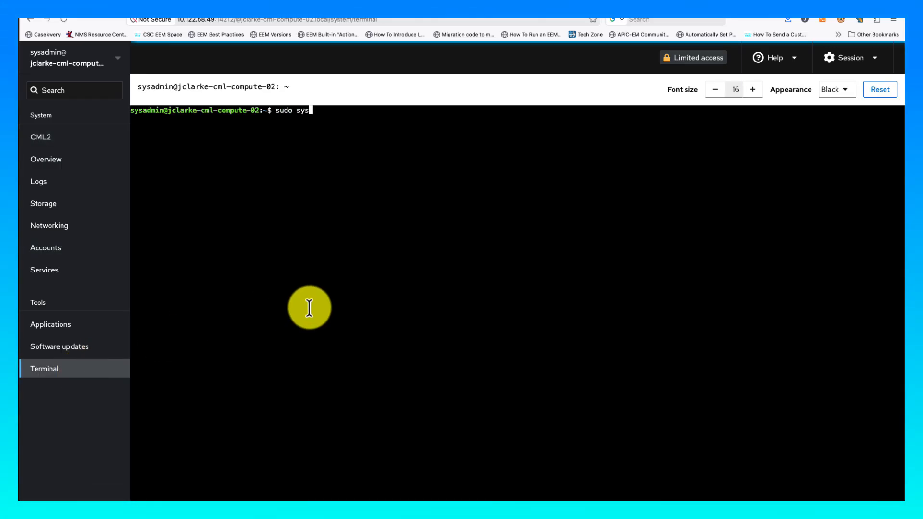
text(temctl reboot)
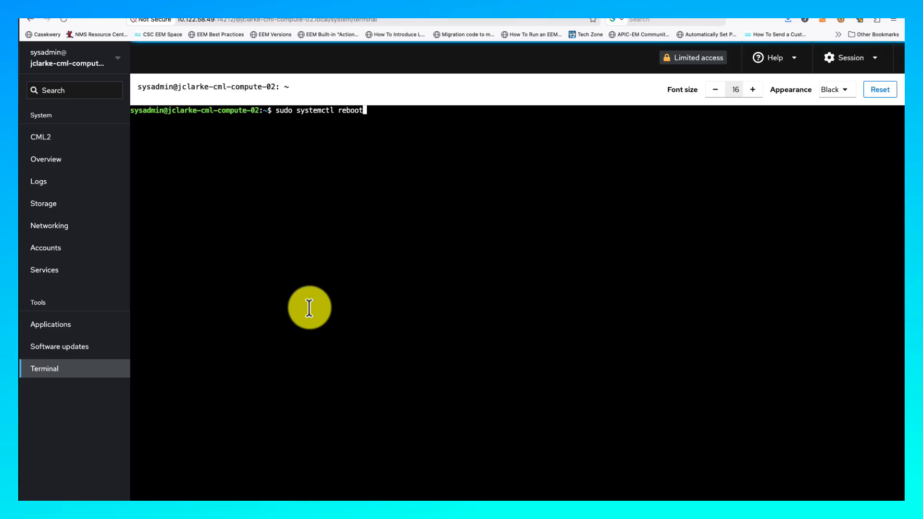
key(Return)
key(Return)
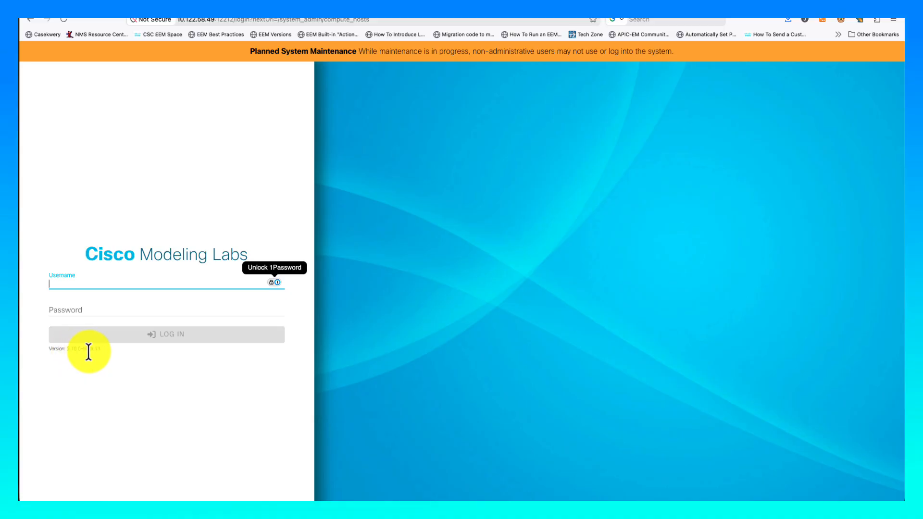
- Log in to the CML web UI as admin with the account password
click(113, 282)
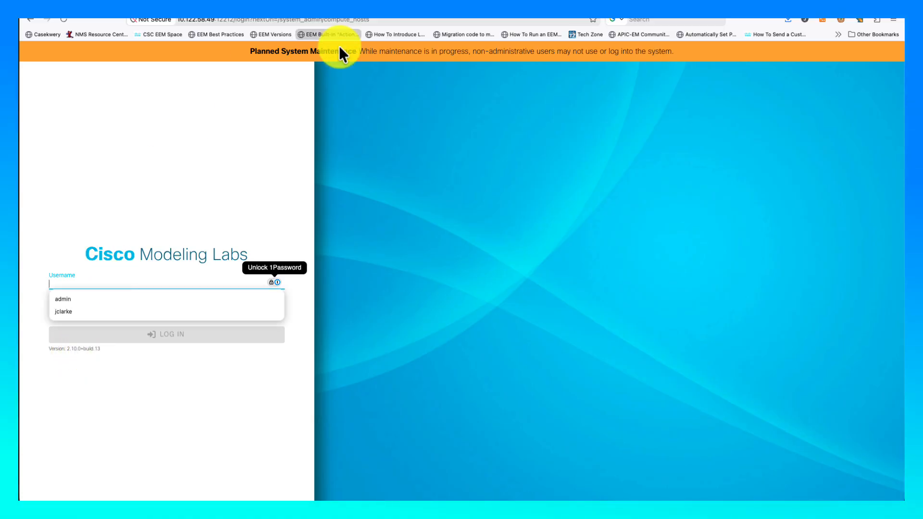
text(admin)
key(Tab)
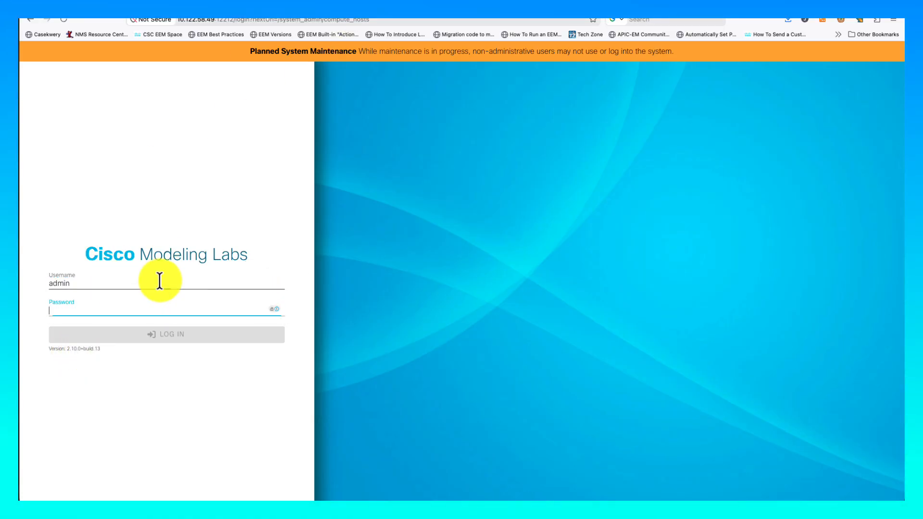
text(••••••••)
key(Return)
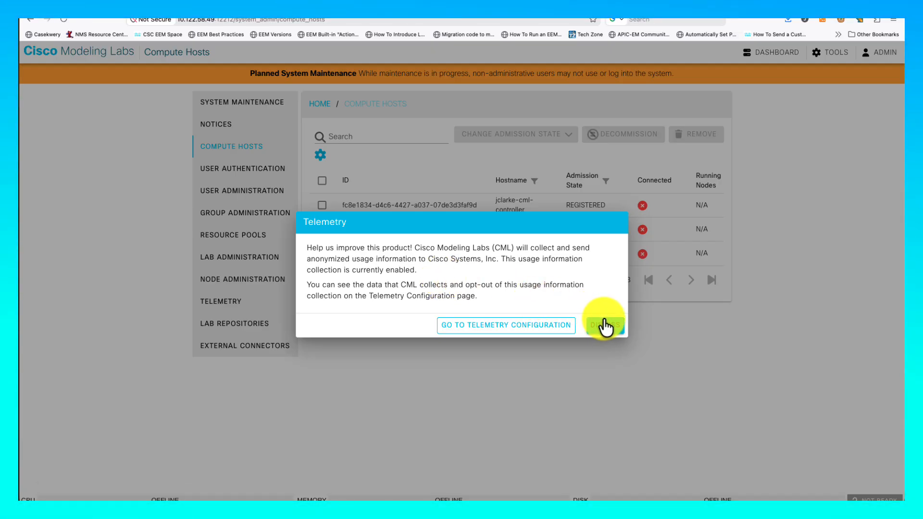
- Set all three compute hosts to READY, then check that both compute hosts pass every Compute Health check
click(605, 326)
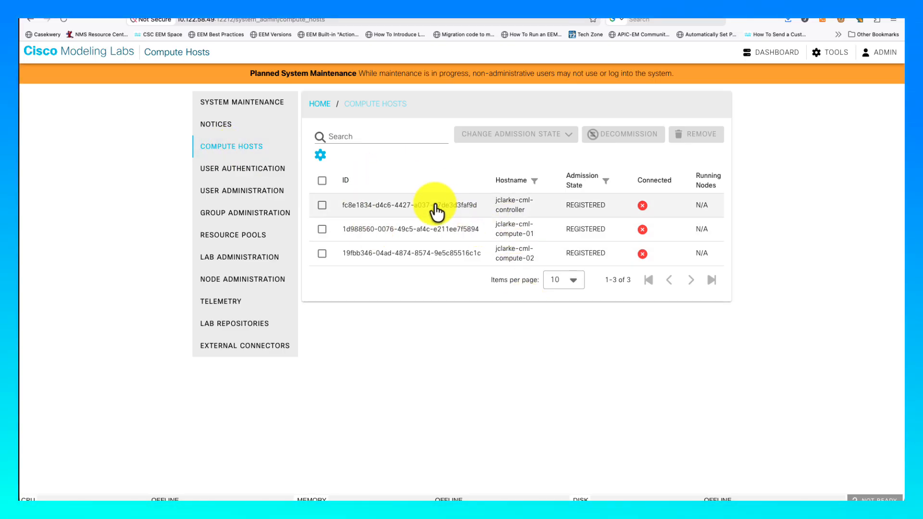
click(321, 181)
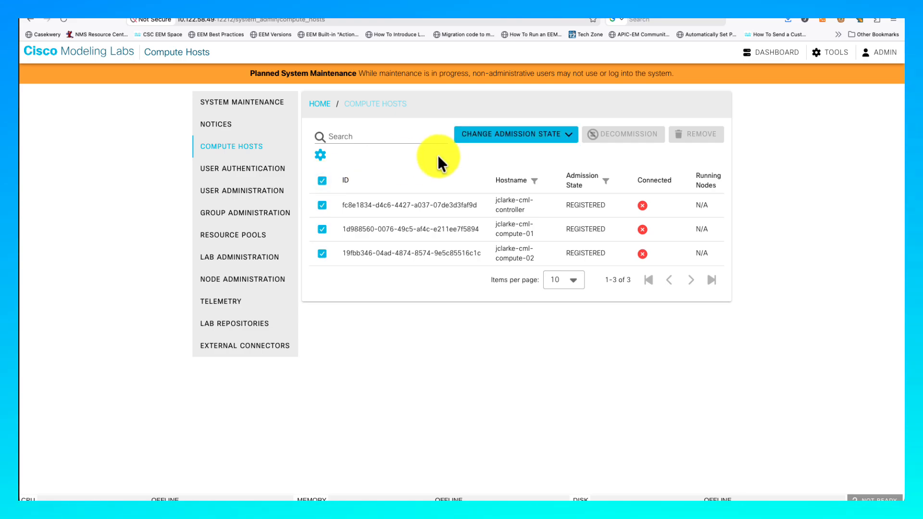
click(477, 134)
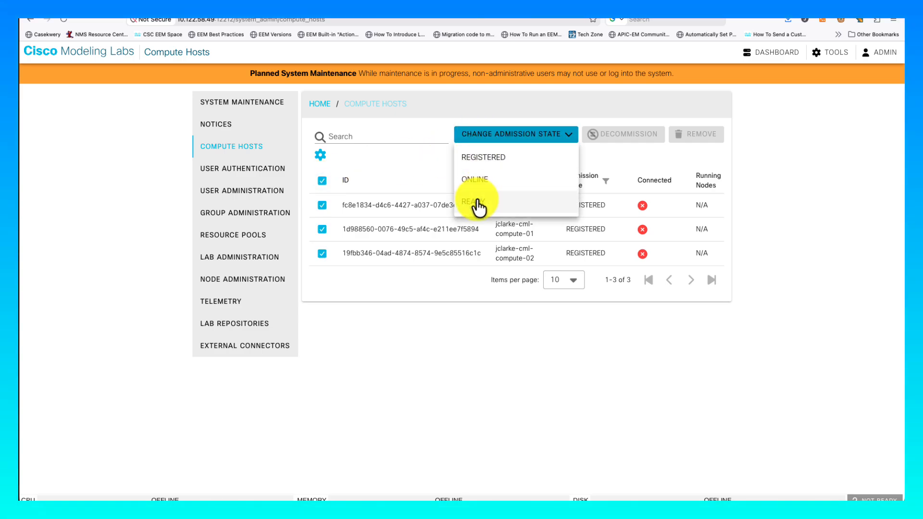
click(478, 204)
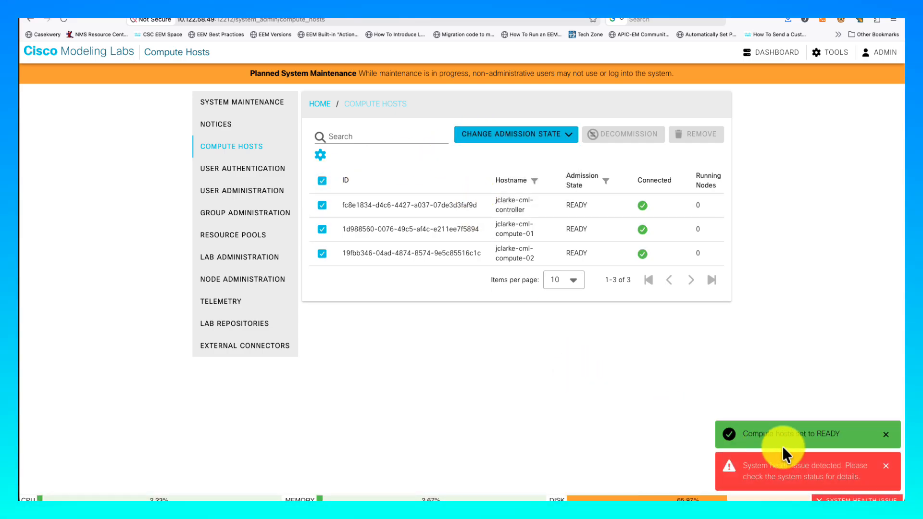
click(886, 436)
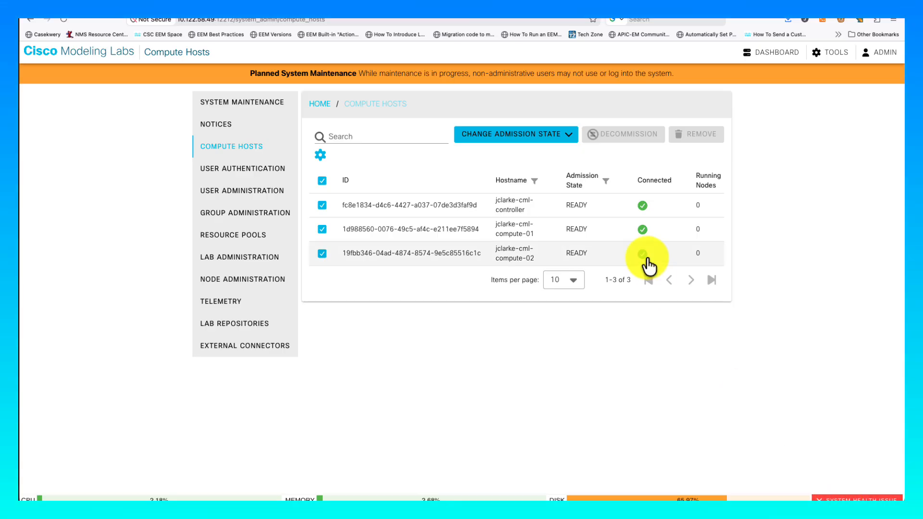
click(860, 497)
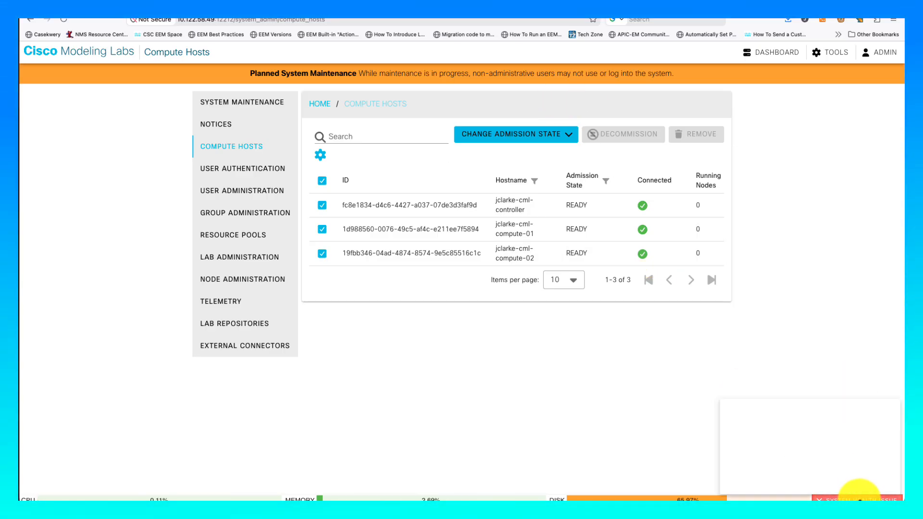
click(703, 389)
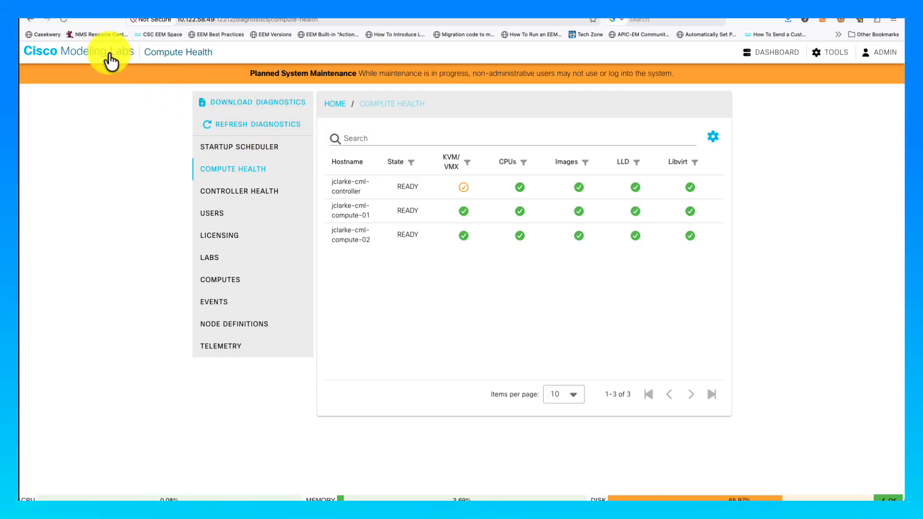
- Disable maintenance mode in System Administration and save the change
click(833, 58)
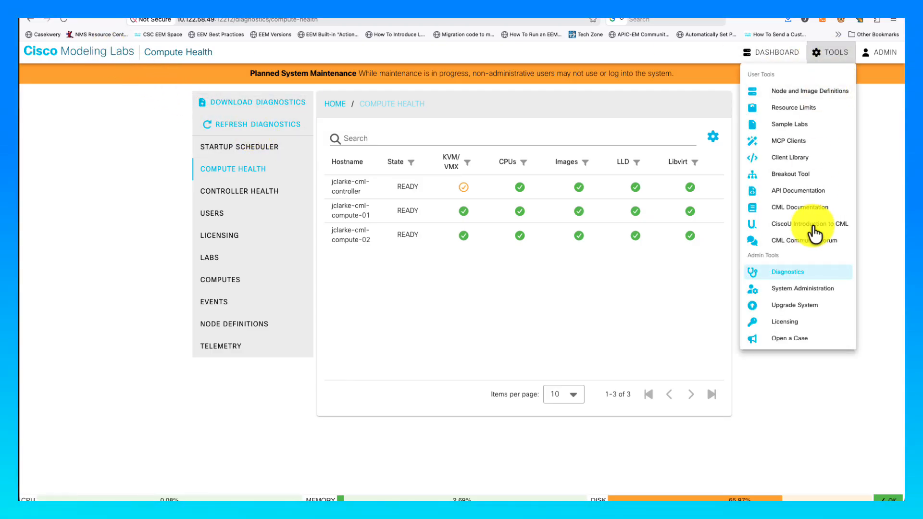
click(801, 289)
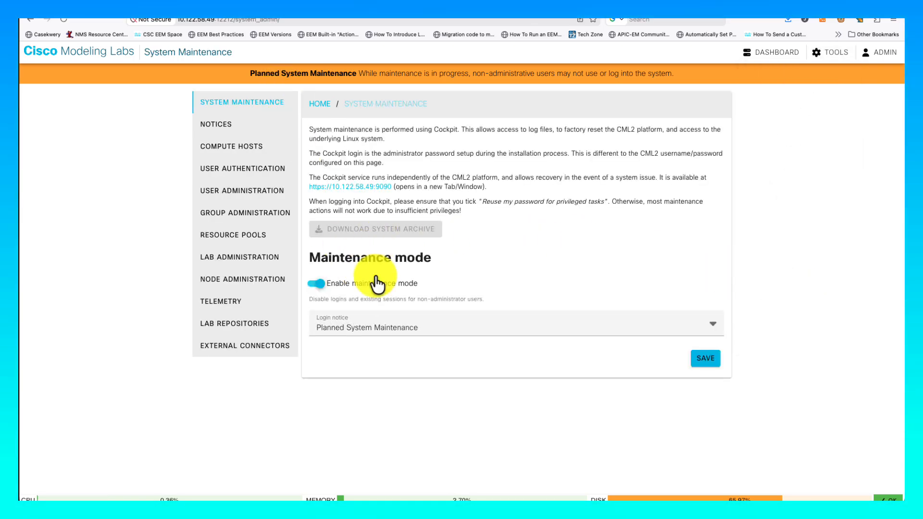
click(315, 284)
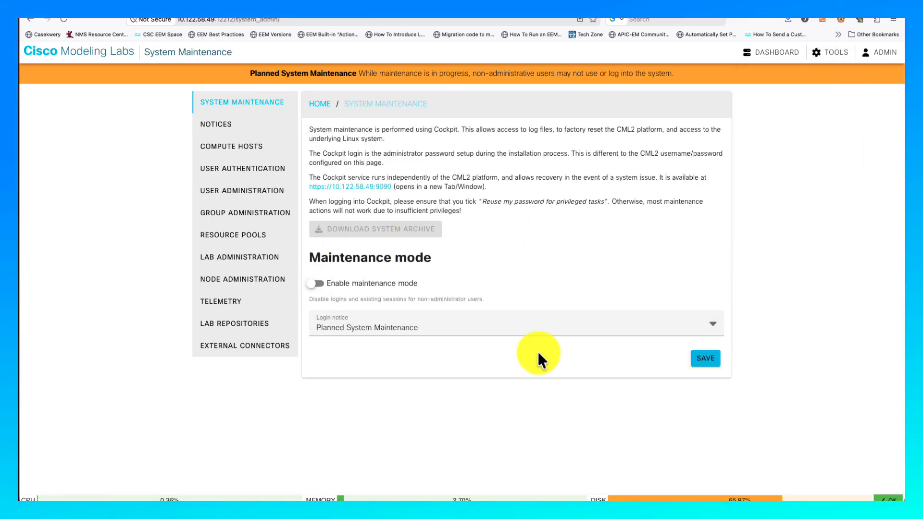
click(706, 360)
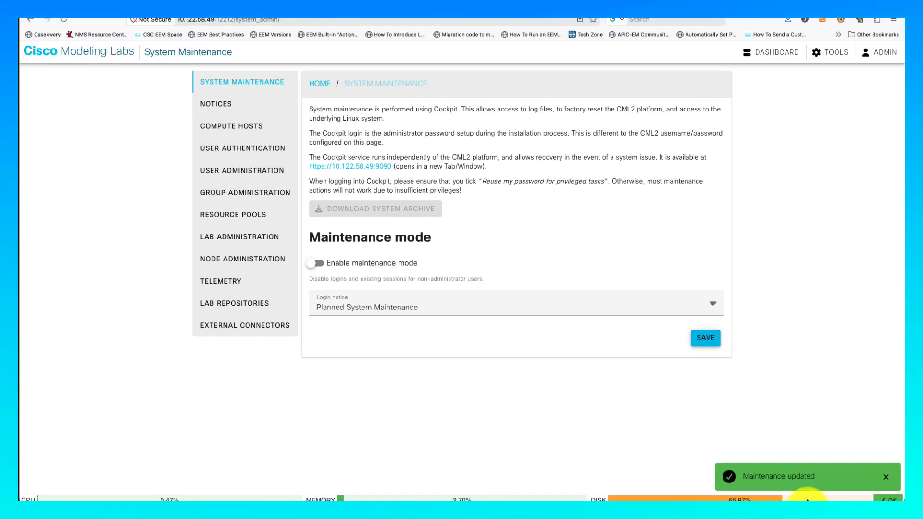
- Return to the lab dashboard, then switch back to the Cockpit maintenance controls
click(69, 60)
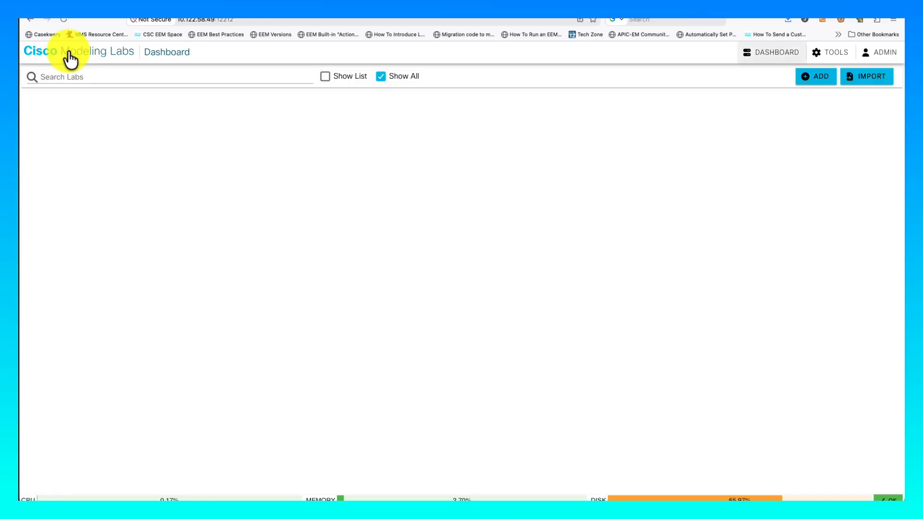
scroll(432, 271, down, 10)
scroll(431, 270, up, 10)
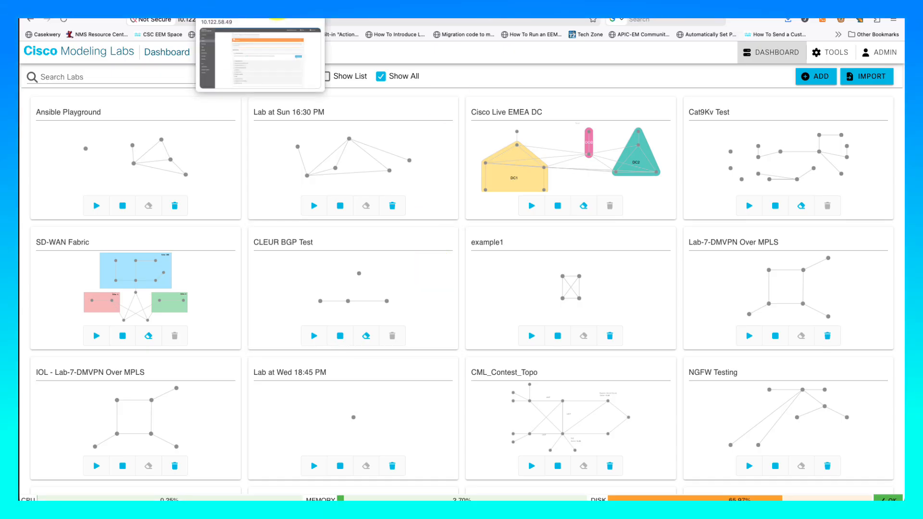
click(265, 18)
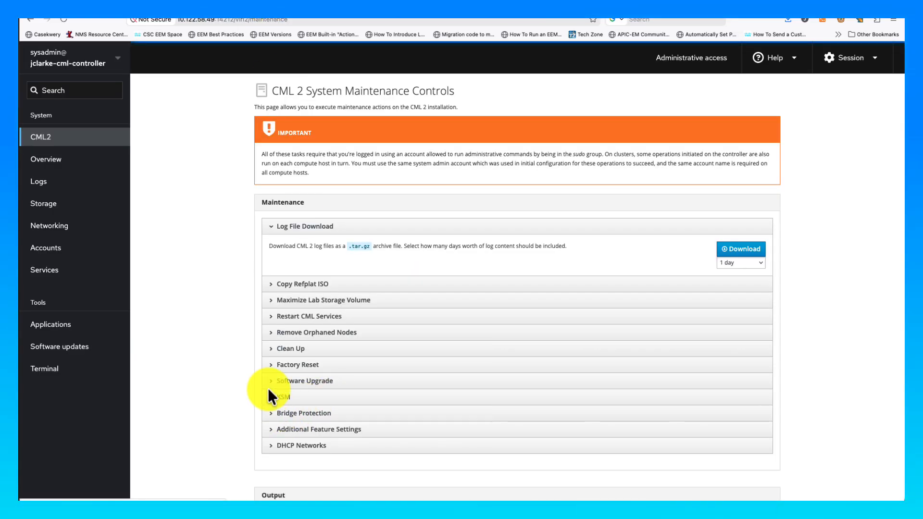
- Expand the Copy Refplat ISO section in CML 2 System Maintenance Controls
click(271, 286)
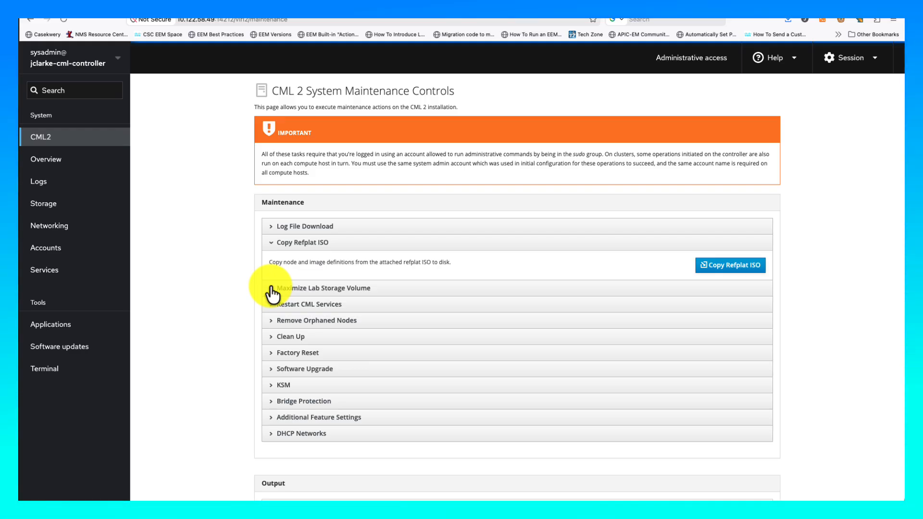
- In a new browser tab, open the CiscoLearning/cml-docker-containers GitHub repository
key(super+t)
text(cm;)
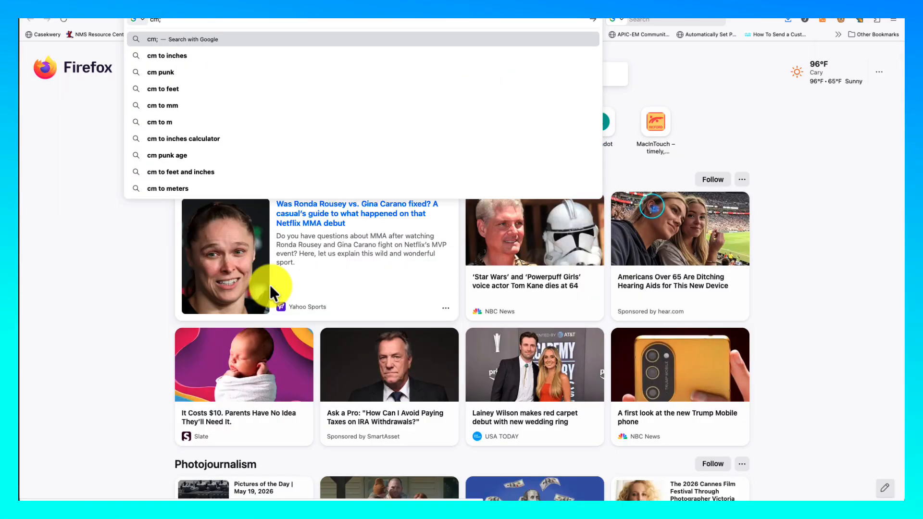
key(BackSpace)
text(l-)
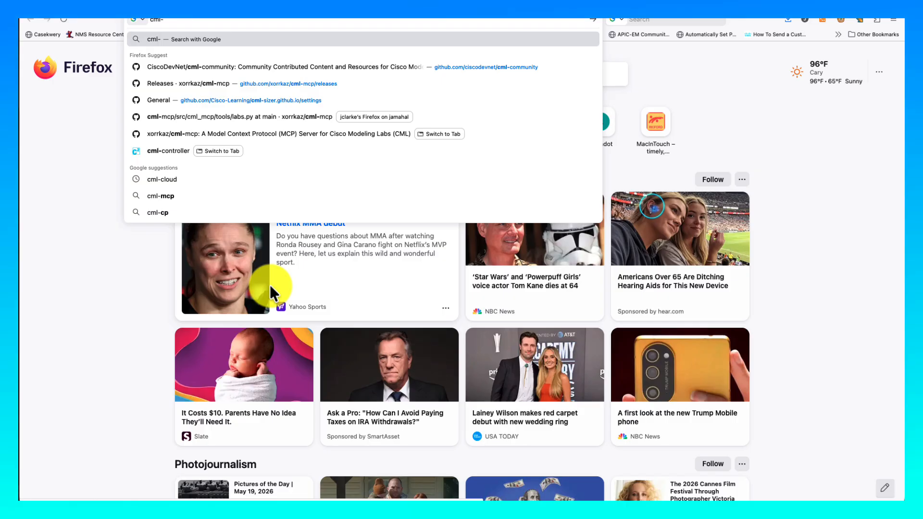
text(docker)
key(Down)
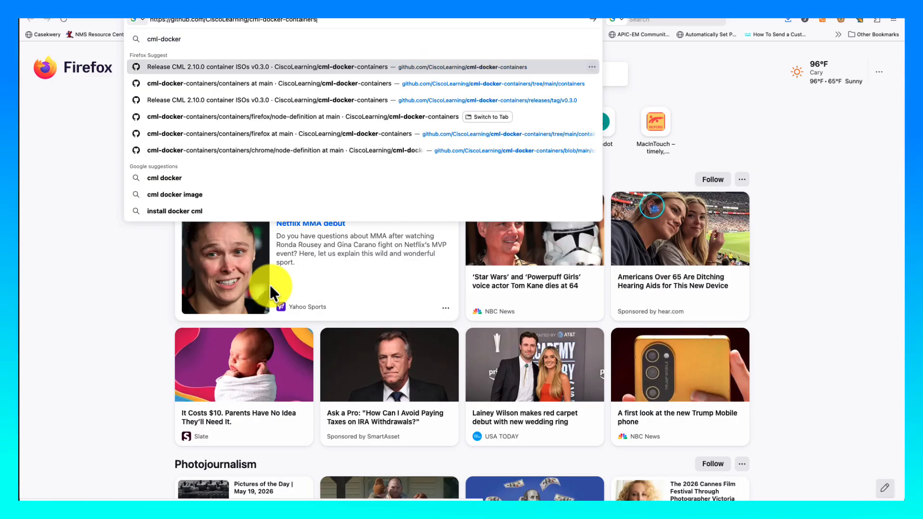
key(Return)
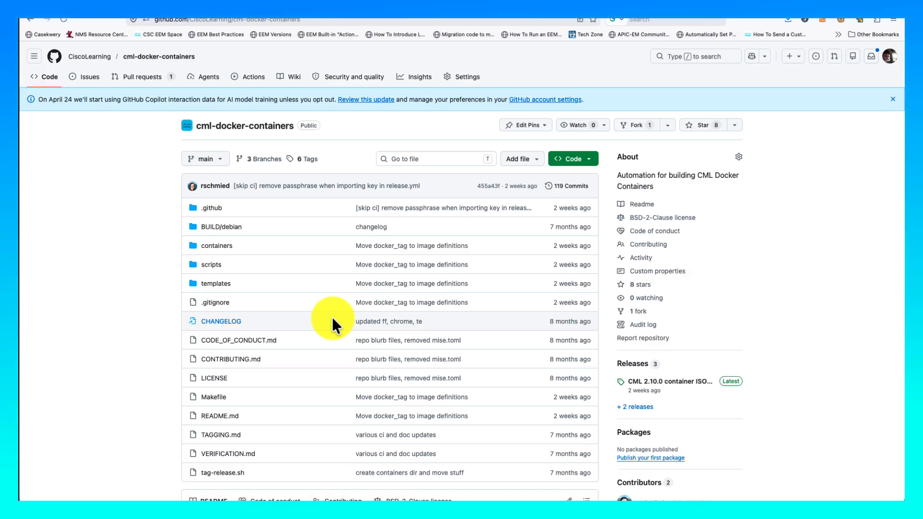
- Open the v0.3.0 CML 2.10.0 container ISOs release and view its refplat ISO assets
click(647, 382)
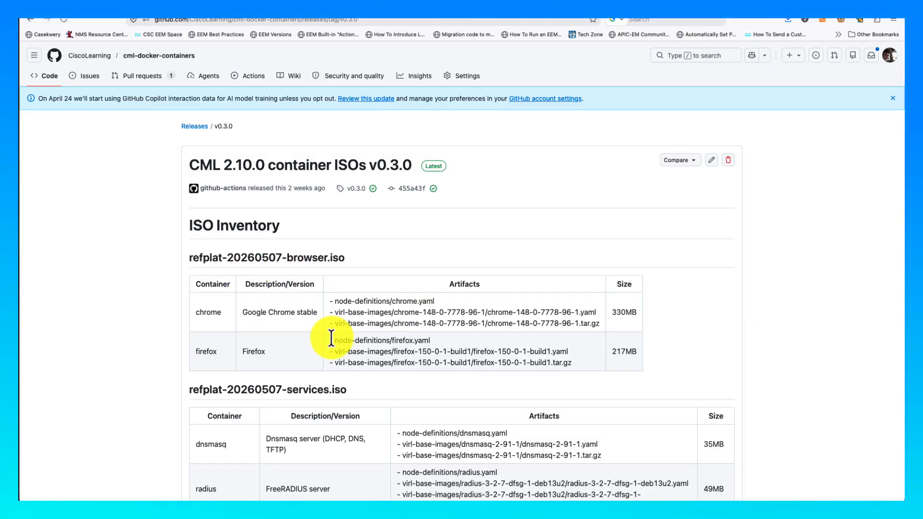
scroll(331, 339, down, 5)
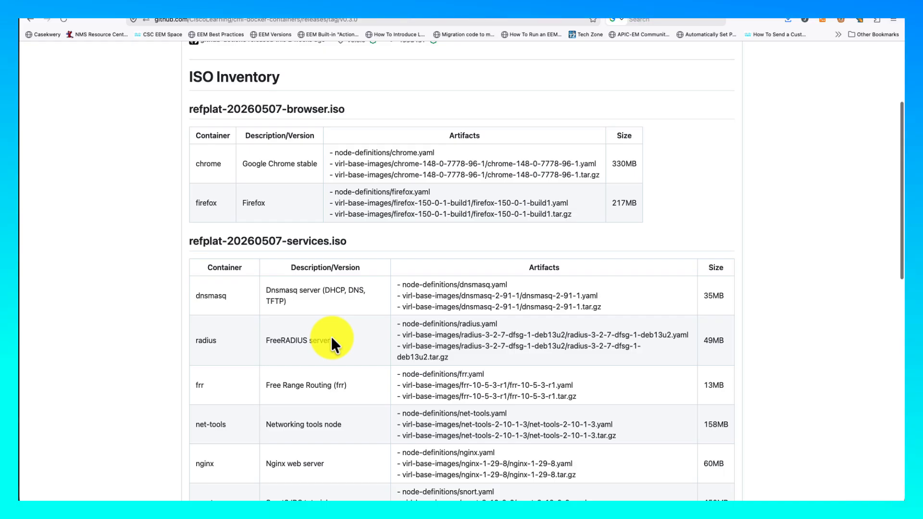
scroll(332, 343, down, 10)
scroll(331, 336, down, 7)
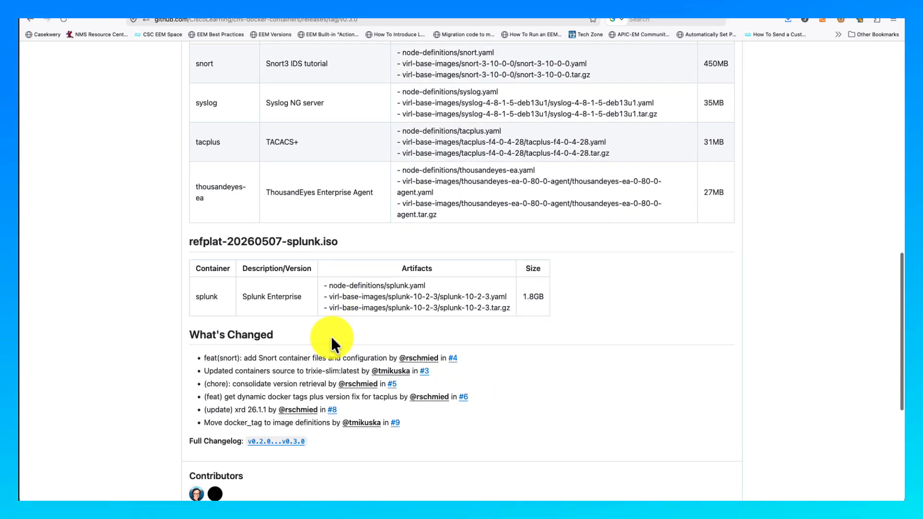
scroll(331, 339, down, 8)
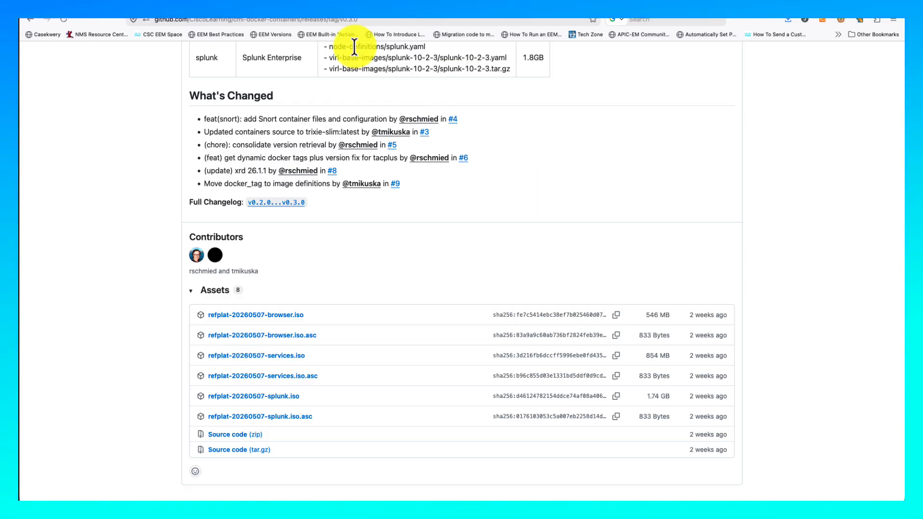
- Return to the Cockpit tab showing CML 2 System Maintenance Controls
click(298, 3)
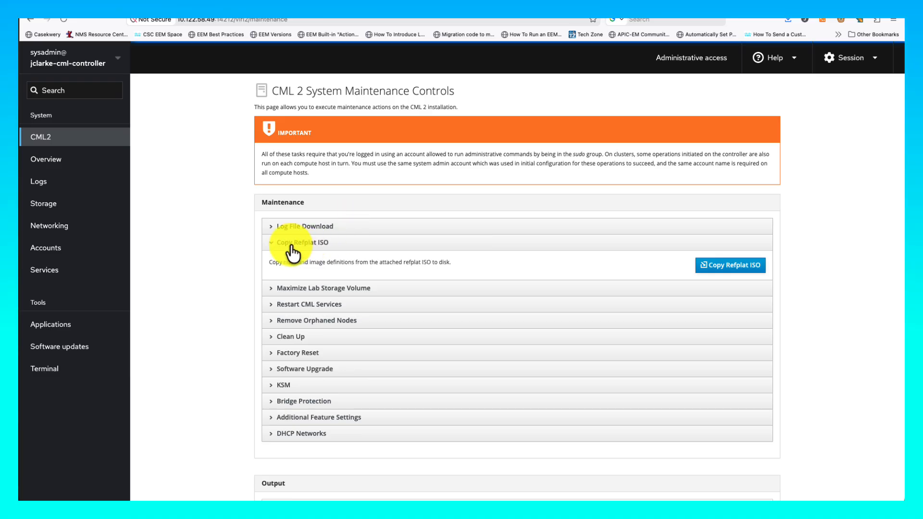